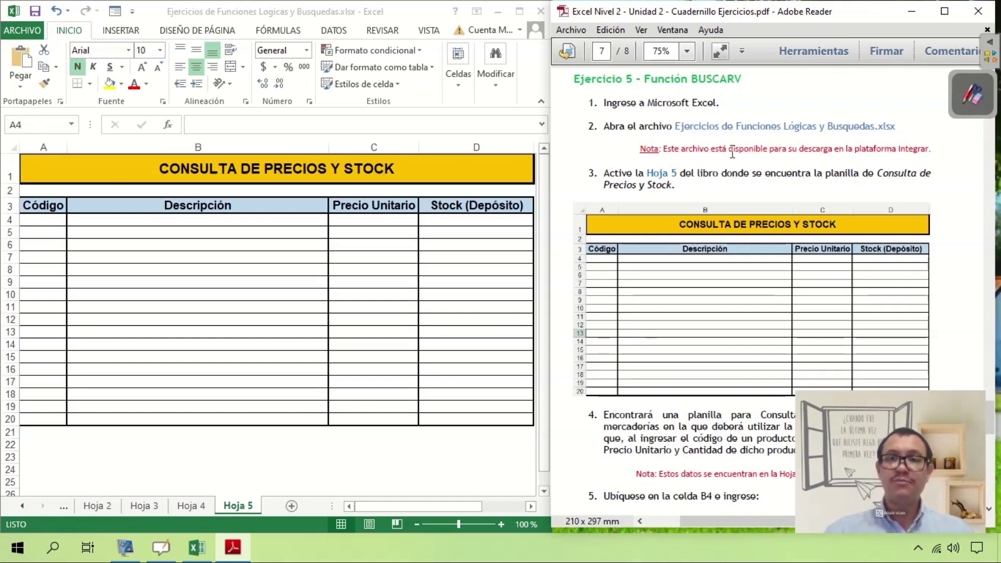
Note the workbook name and Hoja 5 in the instructions, then enter test code HP4 in A4
{"action": "left_click_drag", "start_coordinate": [675, 126], "coordinate": [833, 130]}
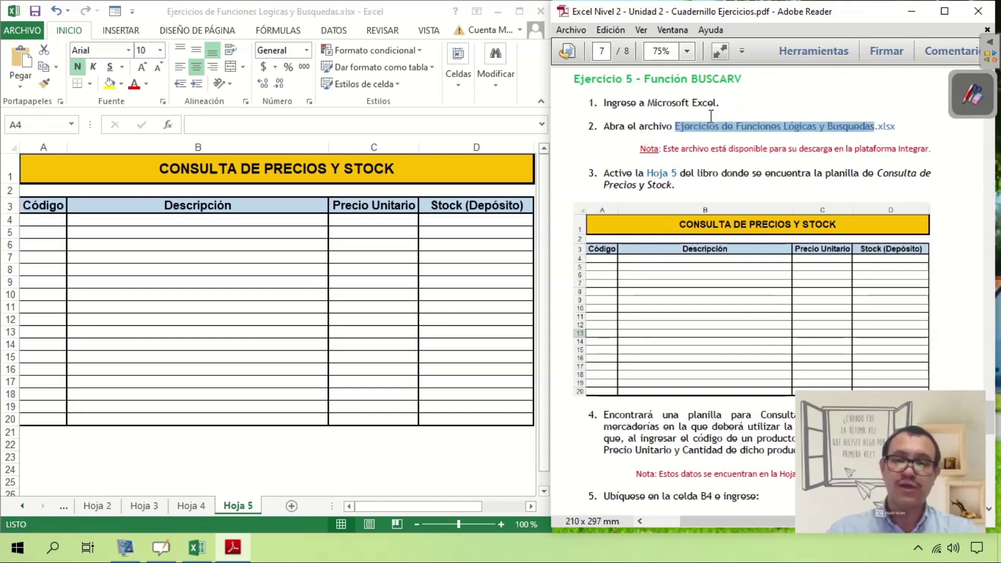
{"action": "left_click_drag", "start_coordinate": [647, 173], "coordinate": [694, 174]}
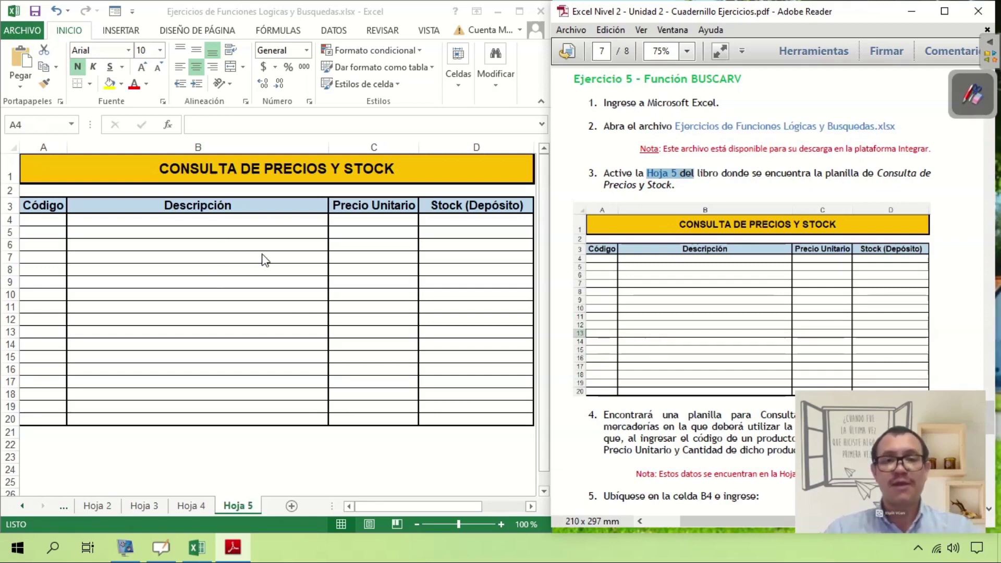
{"action": "left_click", "coordinate": [146, 506]}
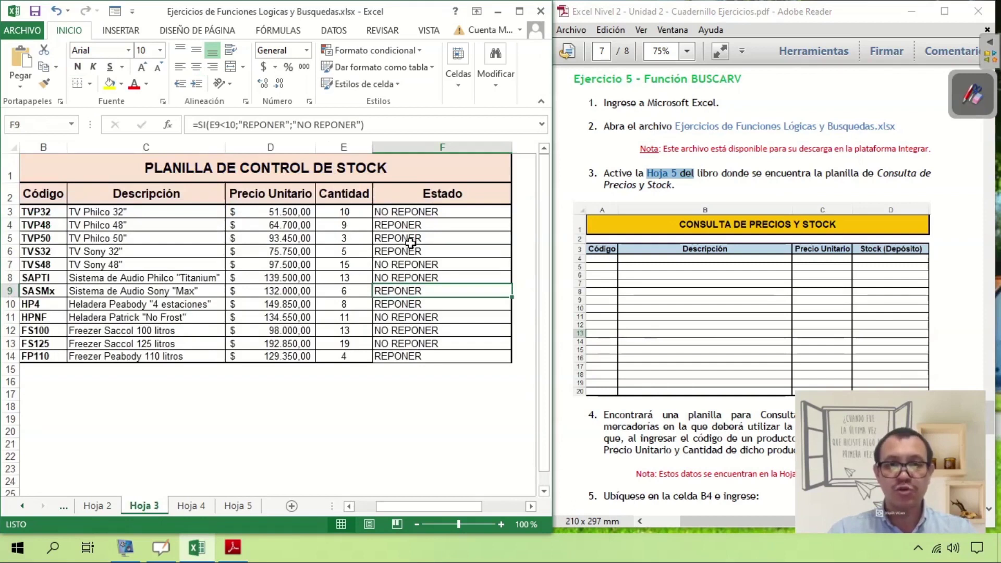
{"action": "left_click", "coordinate": [242, 505]}
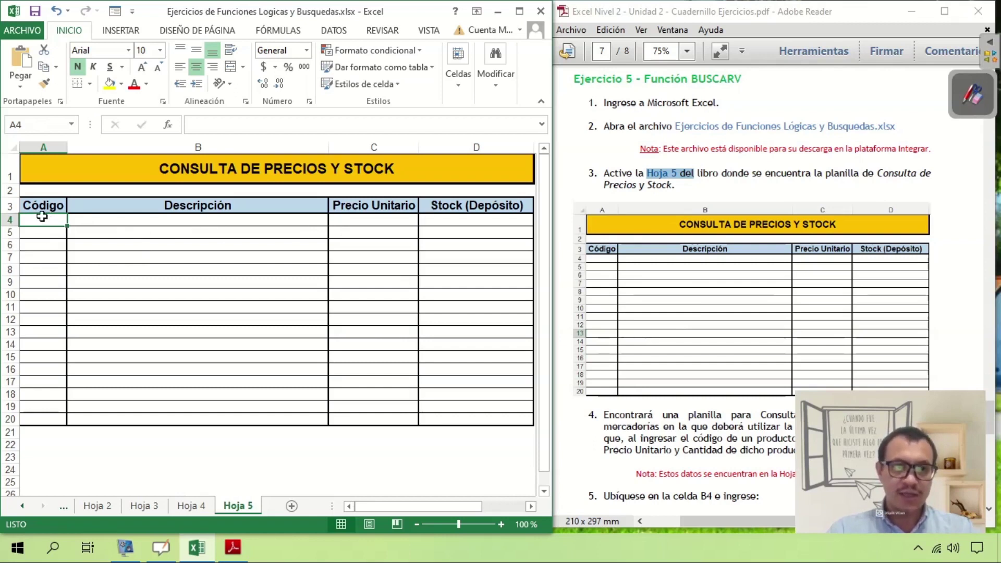
{"action": "left_click", "coordinate": [157, 506]}
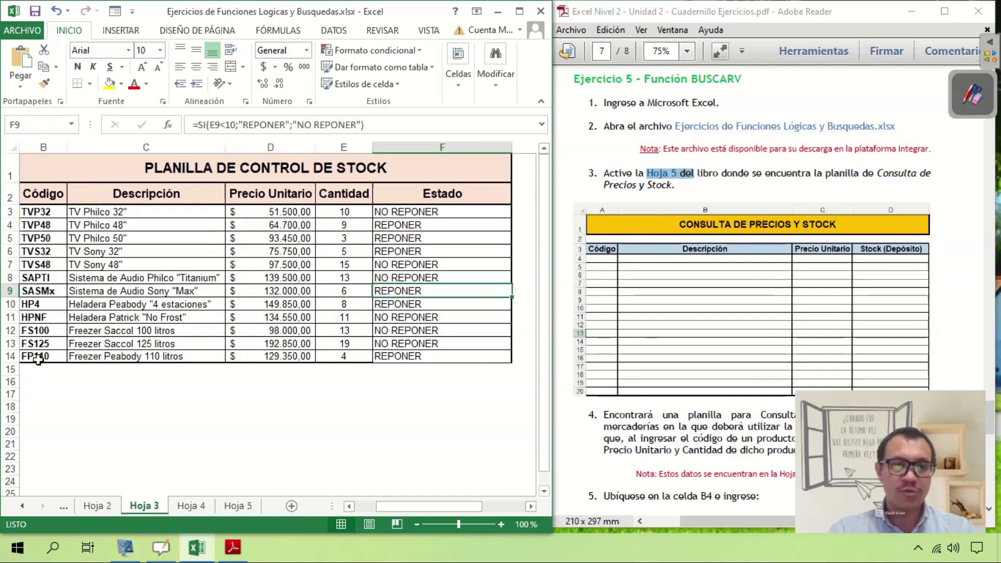
{"action": "left_click", "coordinate": [32, 306]}
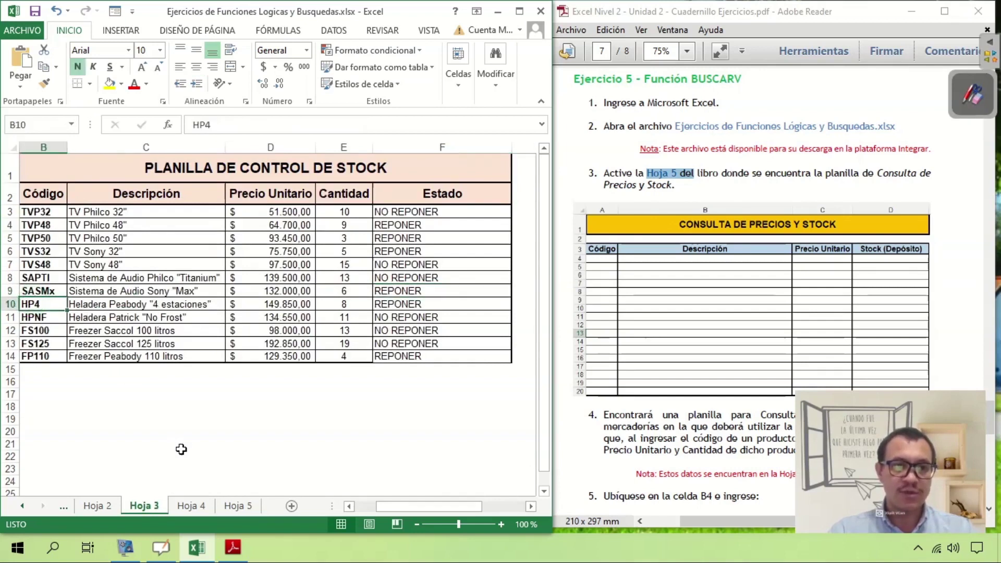
{"action": "left_click", "coordinate": [238, 506]}
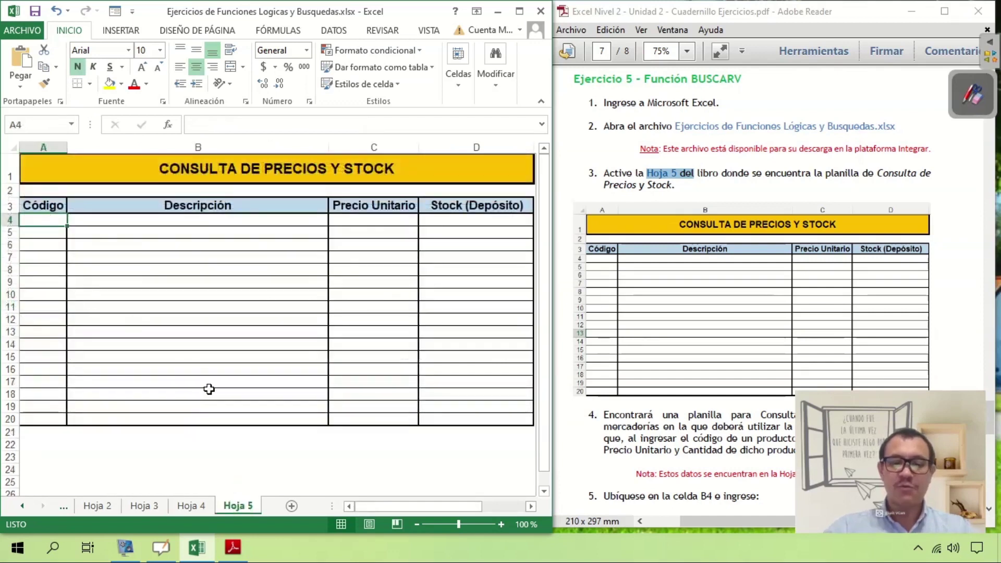
{"action": "type", "text": "HP4"}
{"action": "key", "text": "Return"}
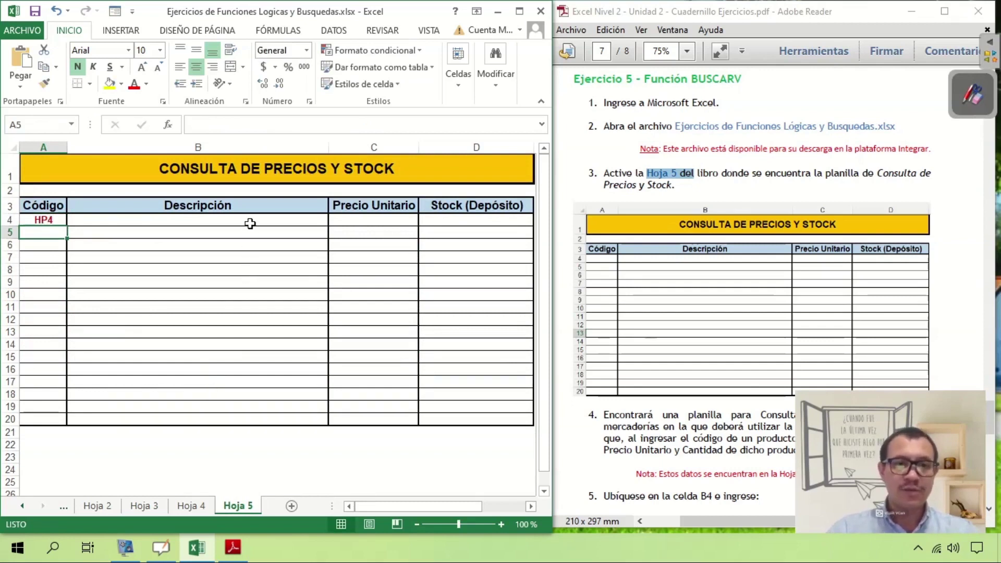
Compare cells B4:D4 with HP4's description, price and stock on Hoja 3, then clear A4
{"action": "left_click", "coordinate": [251, 222]}
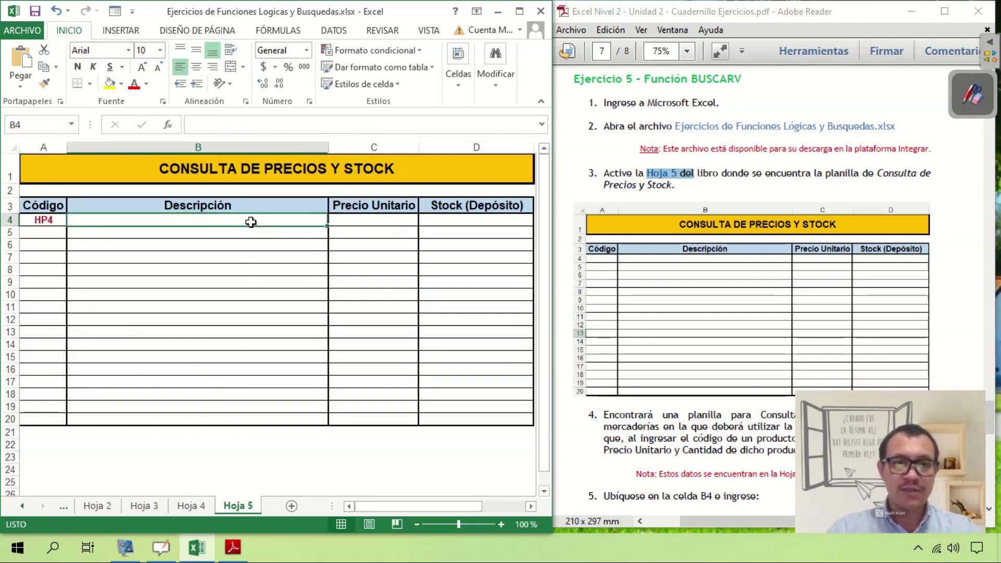
{"action": "left_click", "coordinate": [377, 222]}
{"action": "left_click", "coordinate": [478, 218]}
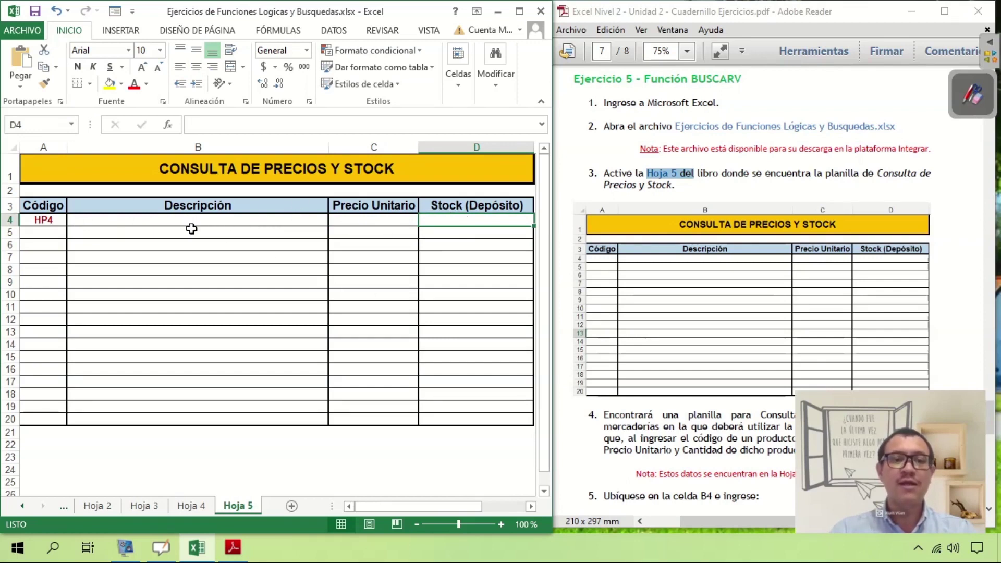
{"action": "left_click", "coordinate": [145, 506]}
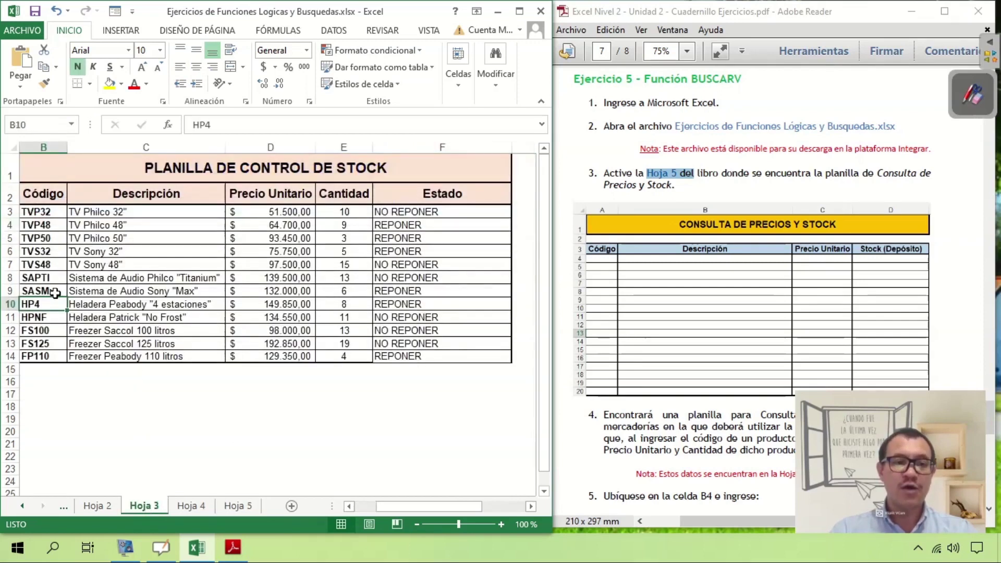
{"action": "left_click", "coordinate": [138, 306]}
{"action": "left_click", "coordinate": [285, 302]}
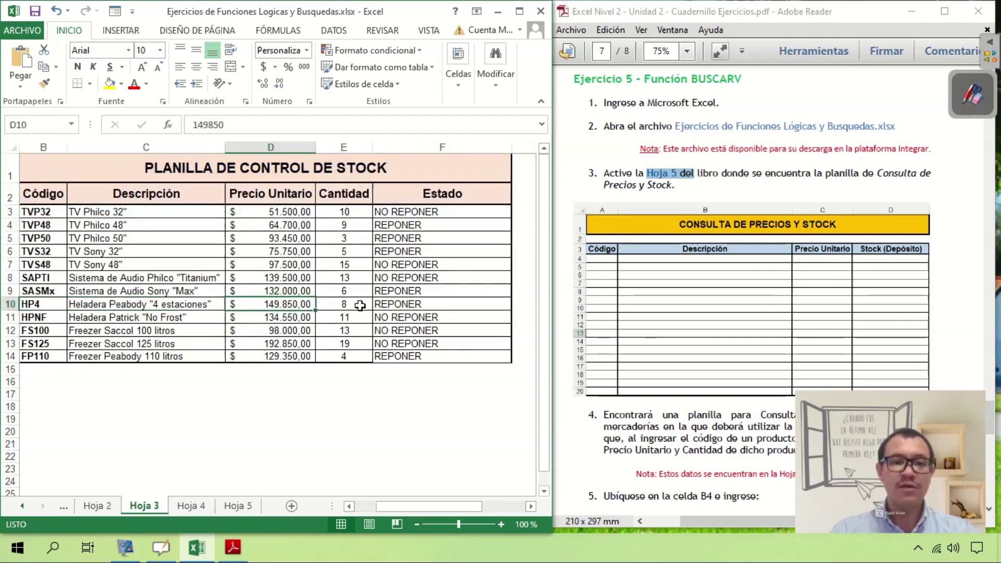
{"action": "left_click_drag", "start_coordinate": [195, 302], "coordinate": [334, 305]}
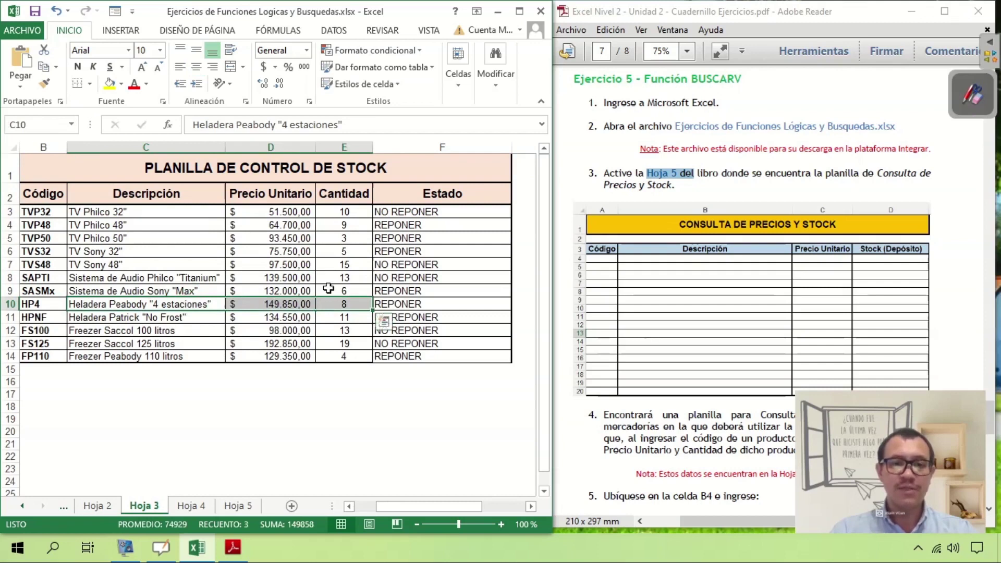
{"action": "left_click", "coordinate": [237, 506]}
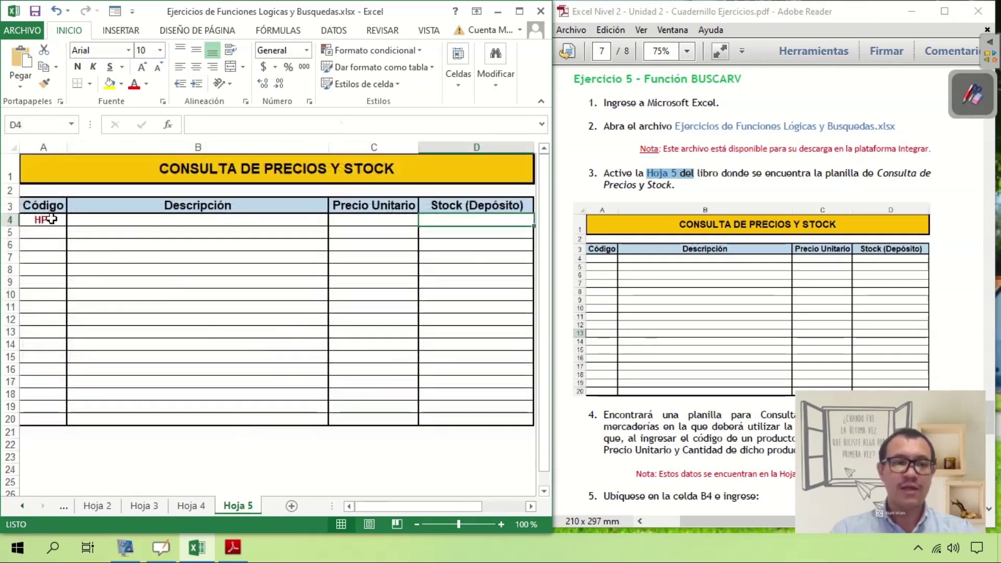
{"action": "left_click", "coordinate": [50, 219]}
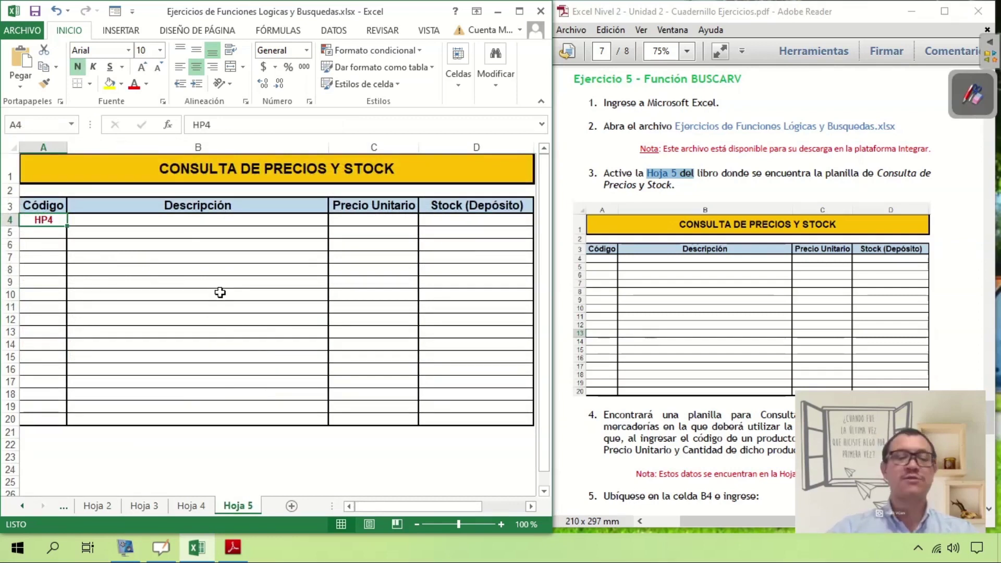
{"action": "key", "text": "Delete"}
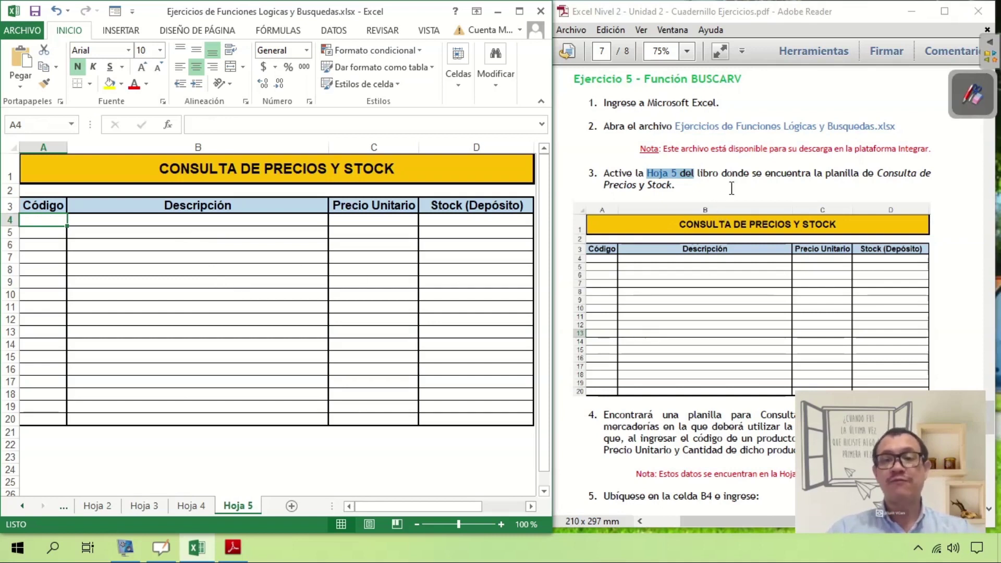
Review the exercise instructions against the A4:D4 lookup cells on Hoja 5
{"action": "left_click", "coordinate": [725, 207]}
{"action": "scroll", "coordinate": [732, 189], "scroll_direction": "down", "scroll_amount": 3}
{"action": "scroll", "coordinate": [731, 189], "scroll_direction": "down", "scroll_amount": 6}
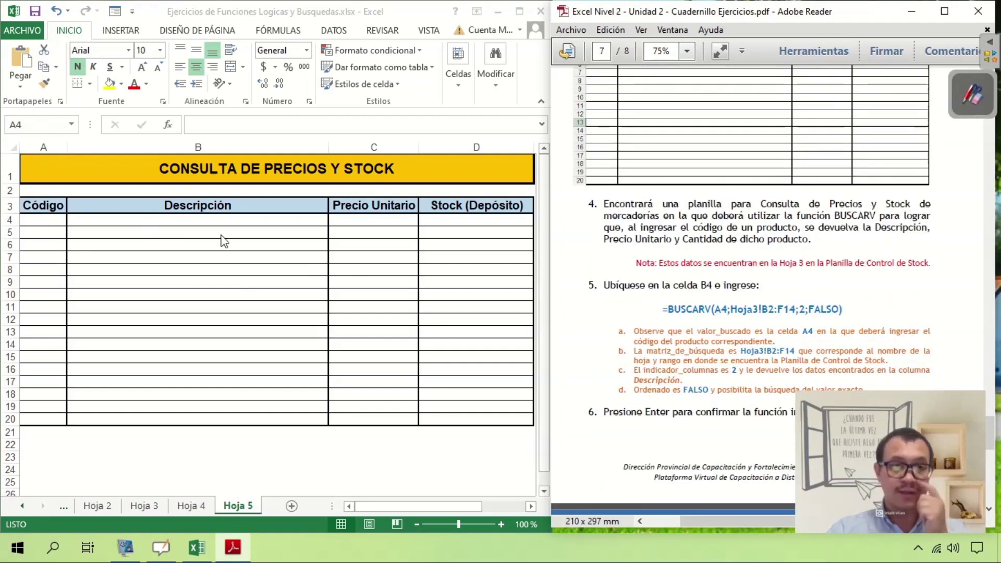
{"action": "left_click", "coordinate": [241, 220]}
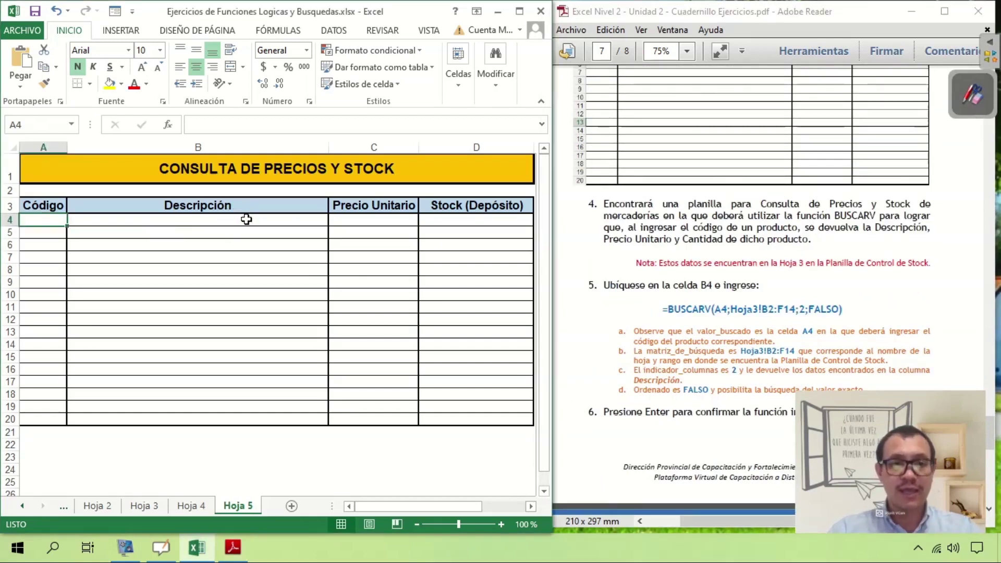
{"action": "left_click", "coordinate": [404, 220]}
{"action": "left_click", "coordinate": [472, 219]}
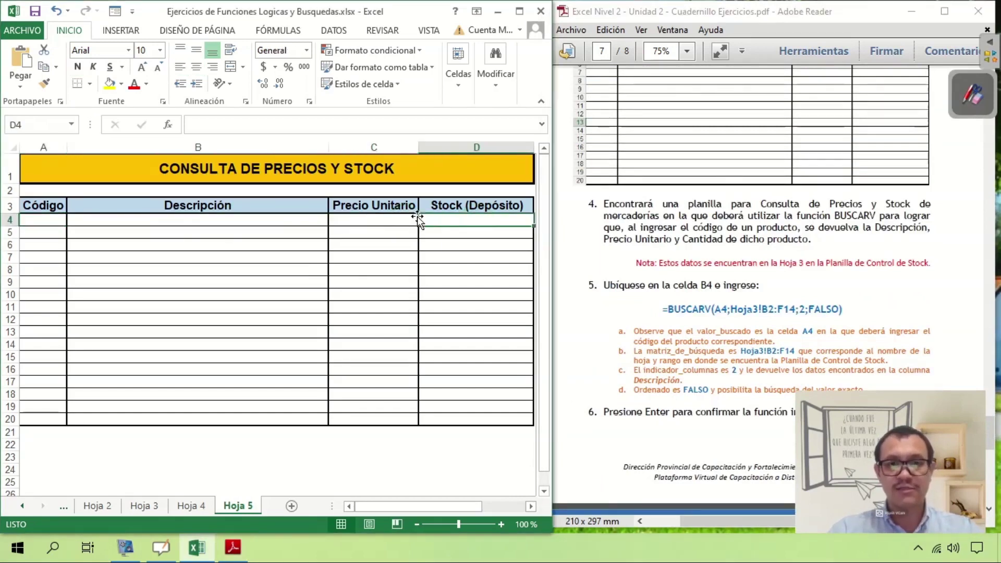
{"action": "left_click", "coordinate": [287, 223]}
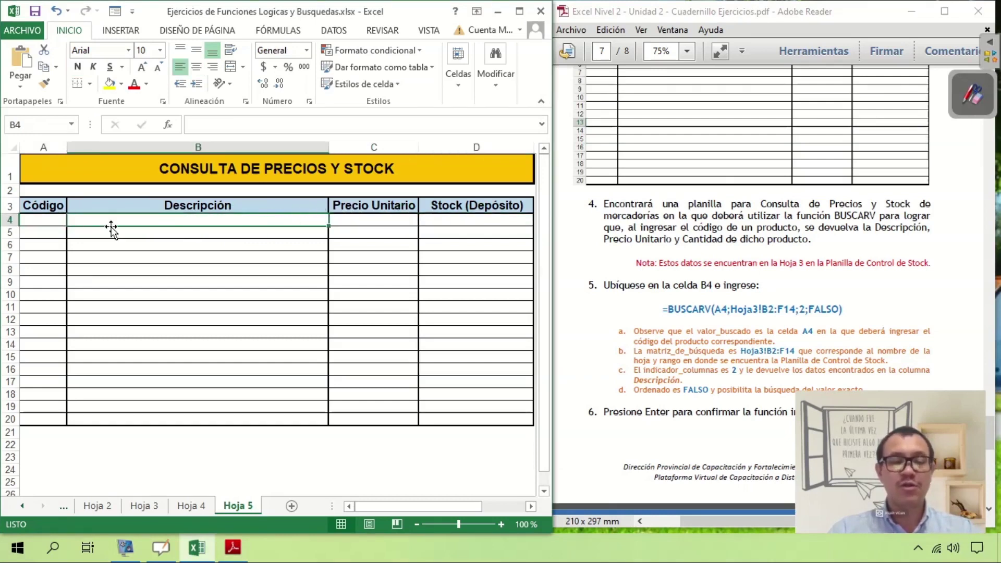
{"action": "left_click", "coordinate": [47, 219]}
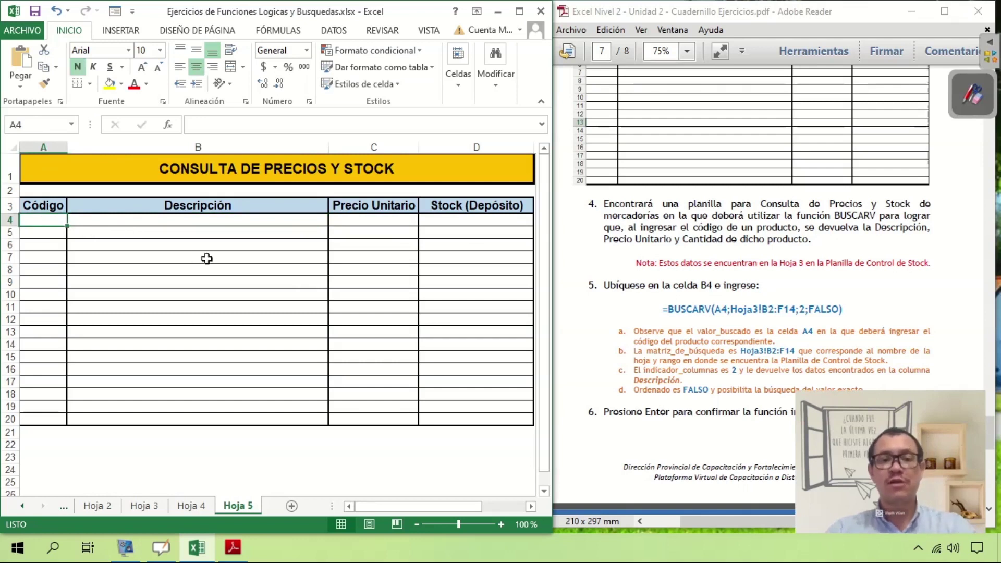
{"action": "left_click", "coordinate": [262, 219]}
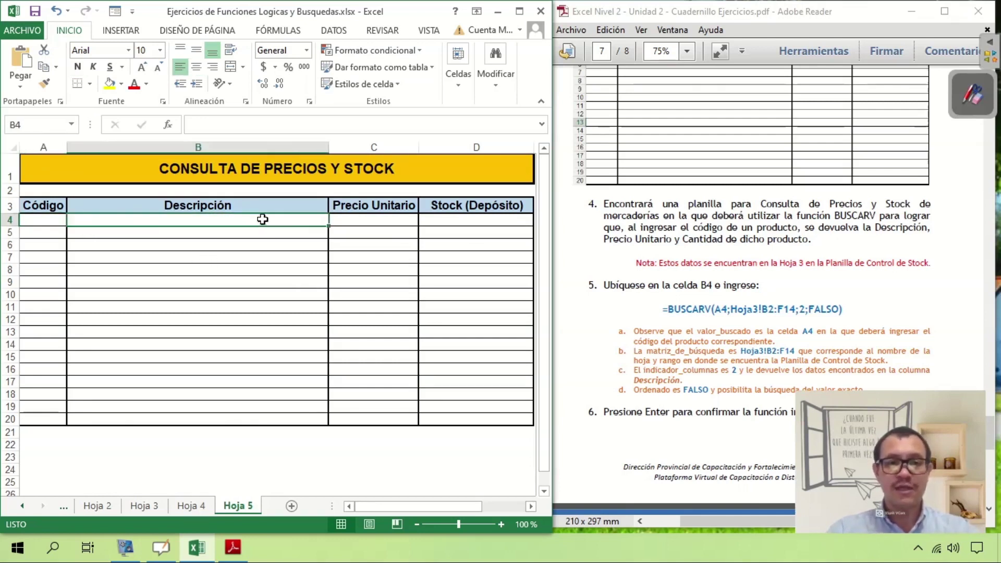
{"action": "left_click", "coordinate": [379, 221]}
{"action": "left_click", "coordinate": [465, 219]}
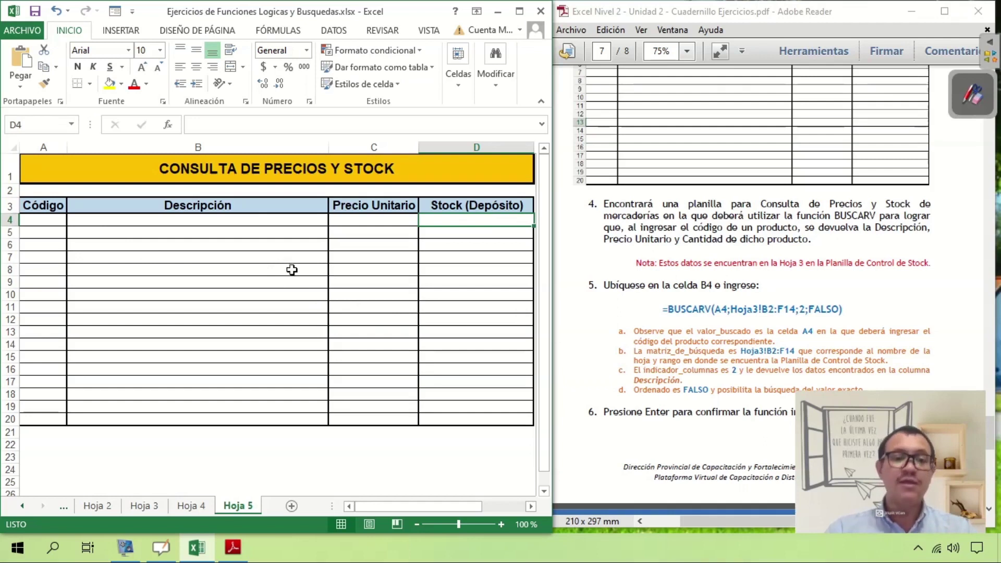
In B4 begin =BUSCARV(A4; using product code cell A4 as the lookup value
{"action": "left_click", "coordinate": [153, 508]}
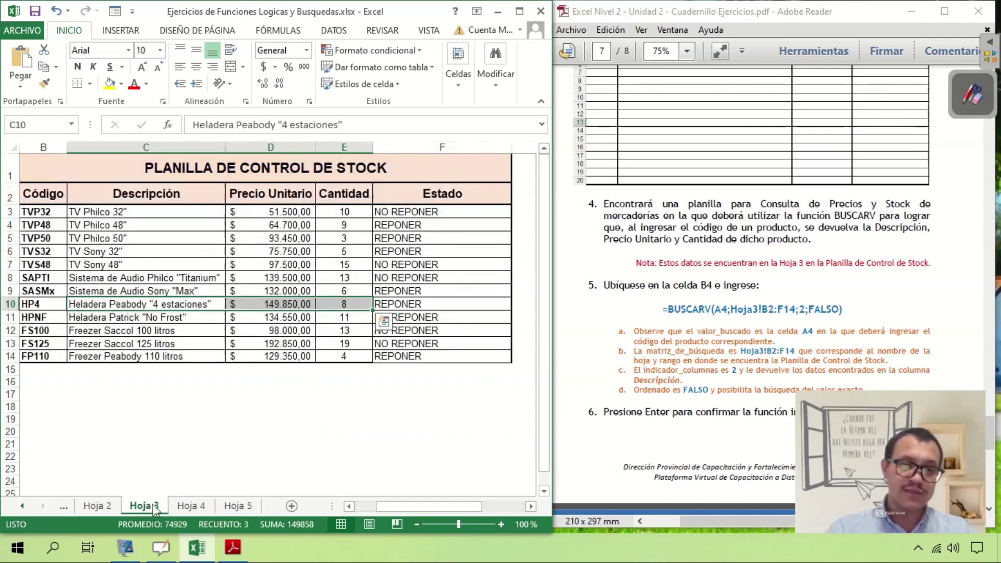
{"action": "left_click", "coordinate": [238, 509]}
{"action": "left_click", "coordinate": [195, 218]}
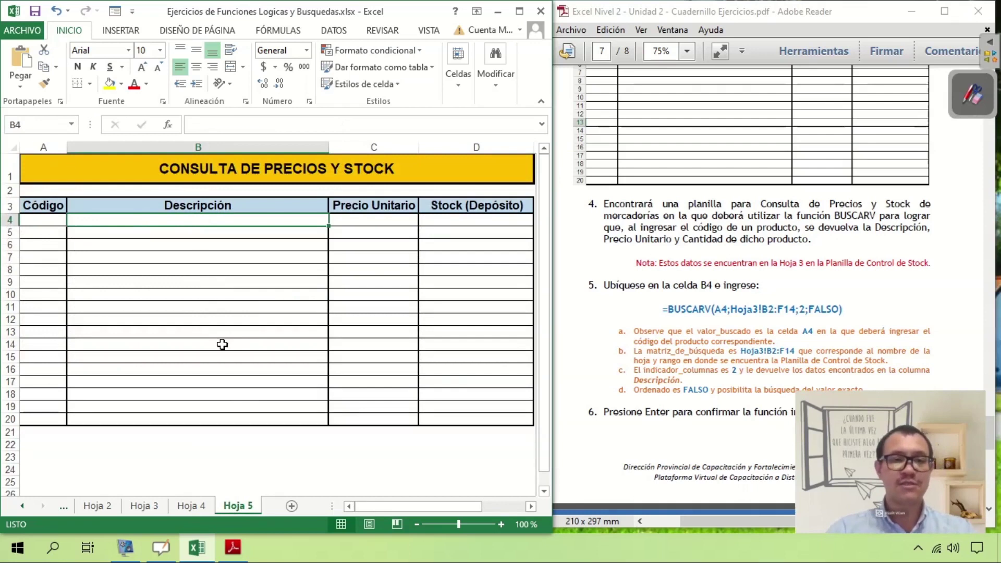
{"action": "type", "text": "=BUSCAR"}
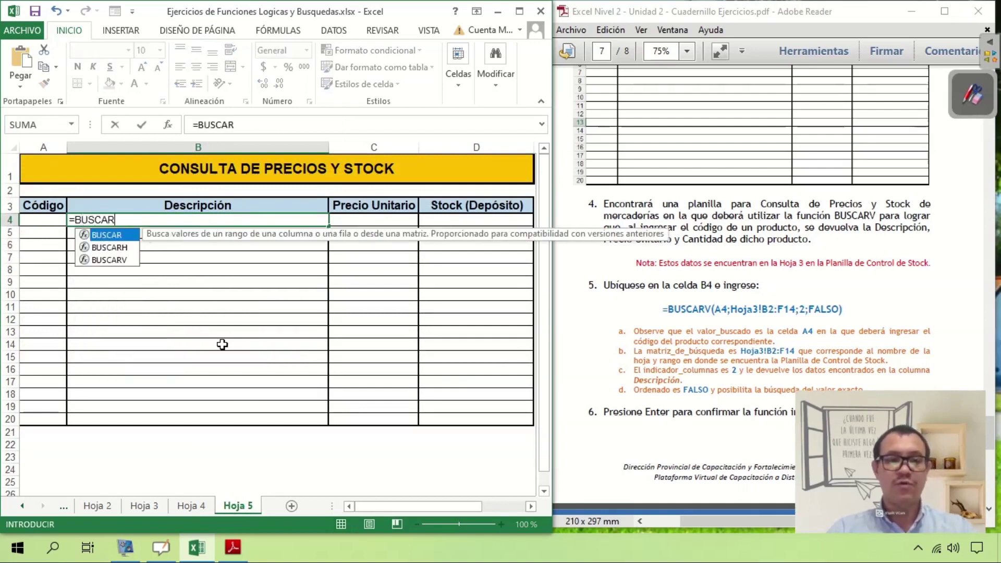
{"action": "type", "text": "V("}
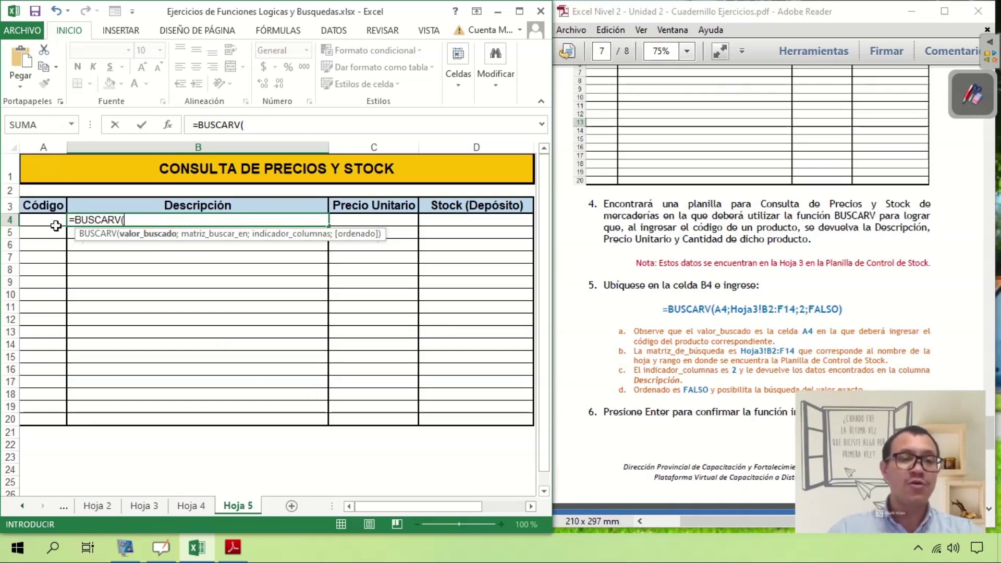
{"action": "left_click", "coordinate": [37, 218]}
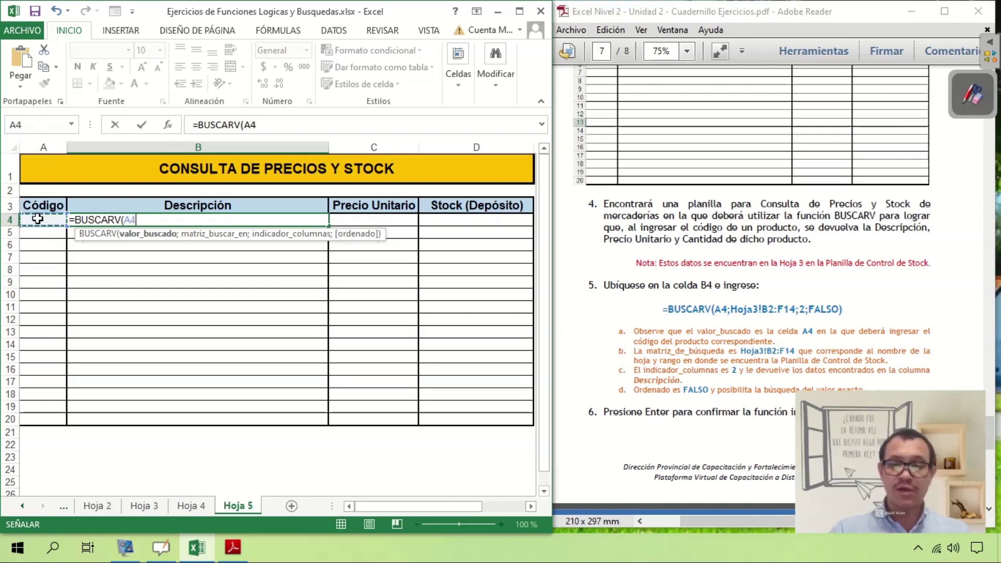
{"action": "type", "text": ";"}
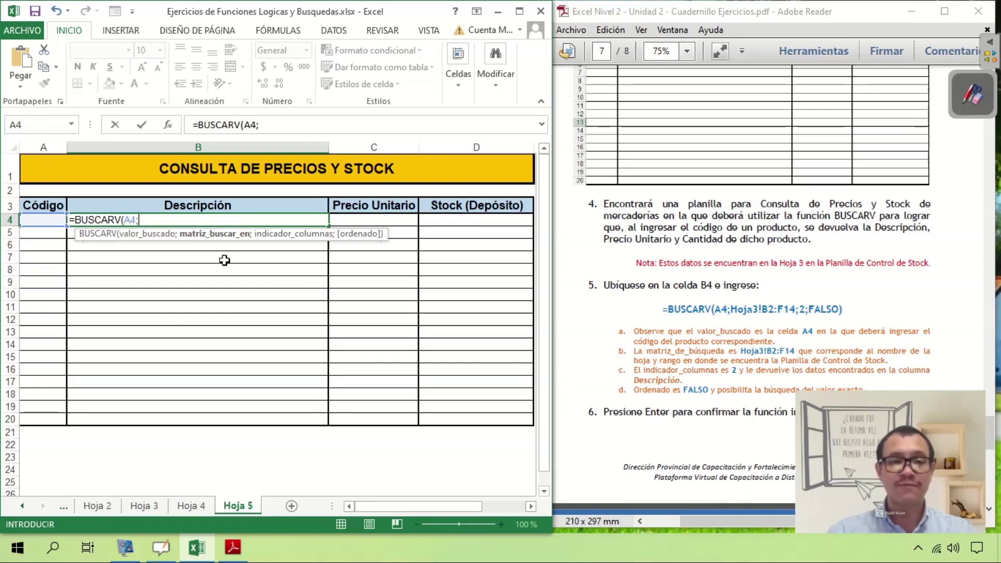
Add the range 'Hoja 3'!B2:F14, column index 2 and FALSO to the B4 formula
{"action": "left_click", "coordinate": [141, 506]}
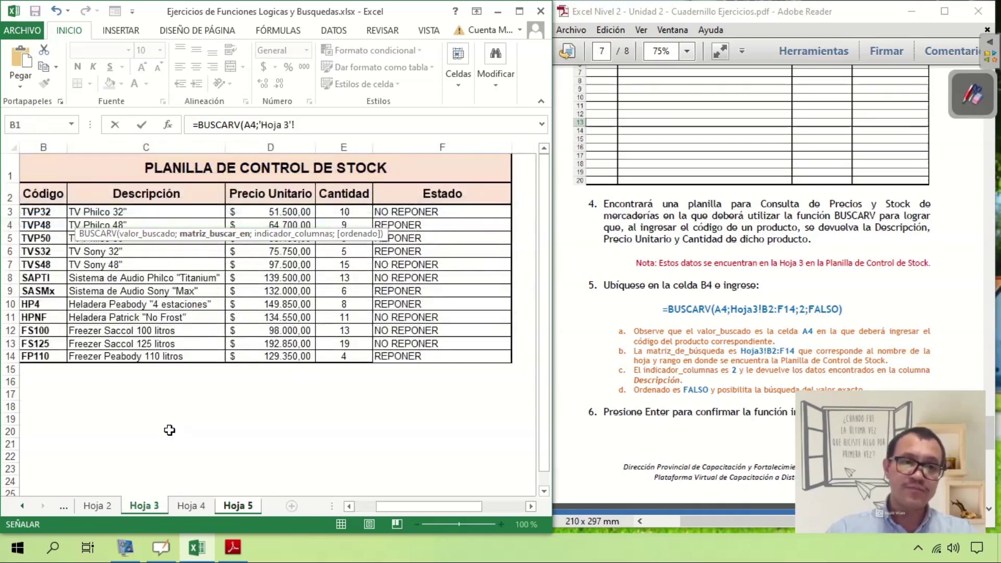
{"action": "mouse_move", "coordinate": [48, 210]}
{"action": "left_mouse_down"}
{"action": "mouse_move", "coordinate": [432, 339]}
{"action": "mouse_move", "coordinate": [432, 356]}
{"action": "left_mouse_up"}
{"action": "left_click", "coordinate": [47, 192]}
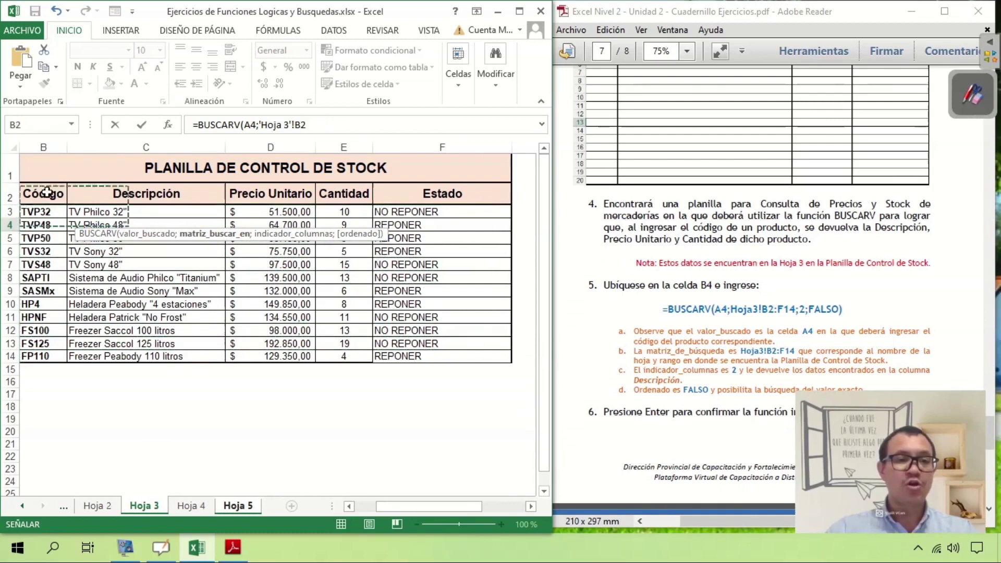
{"action": "left_click_drag", "start_coordinate": [47, 192], "coordinate": [432, 357]}
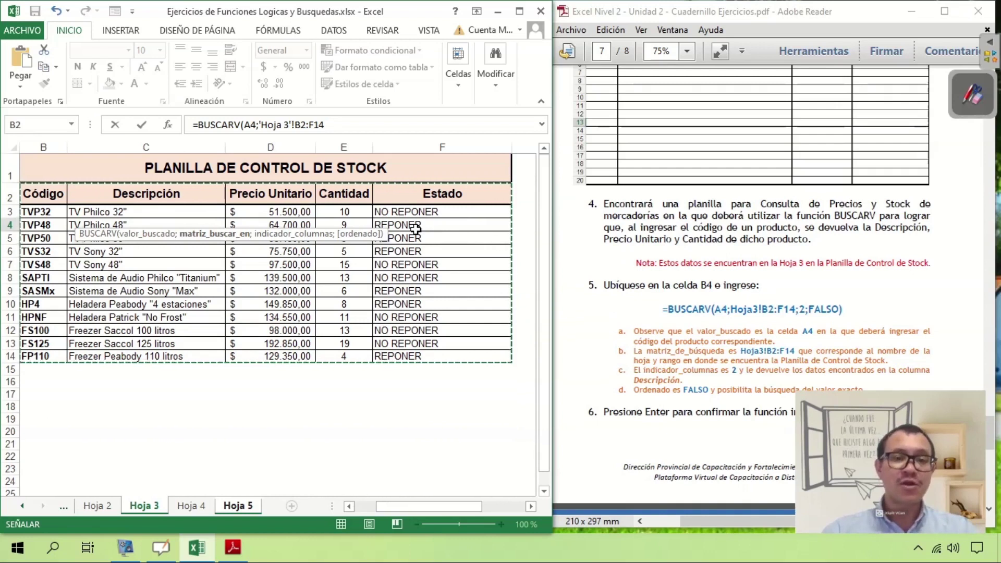
{"action": "left_click", "coordinate": [369, 124]}
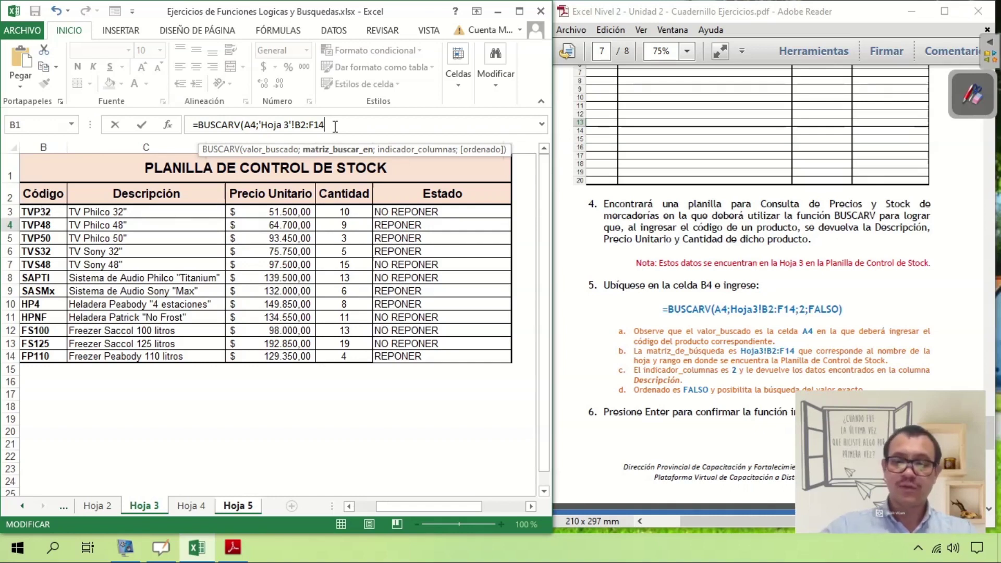
{"action": "type", "text": ";"}
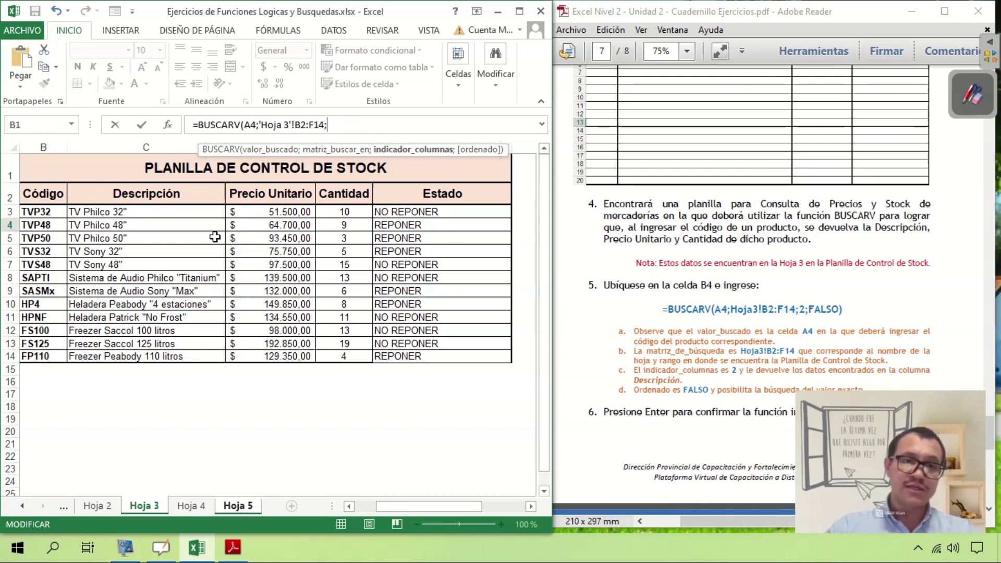
{"action": "type", "text": "2"}
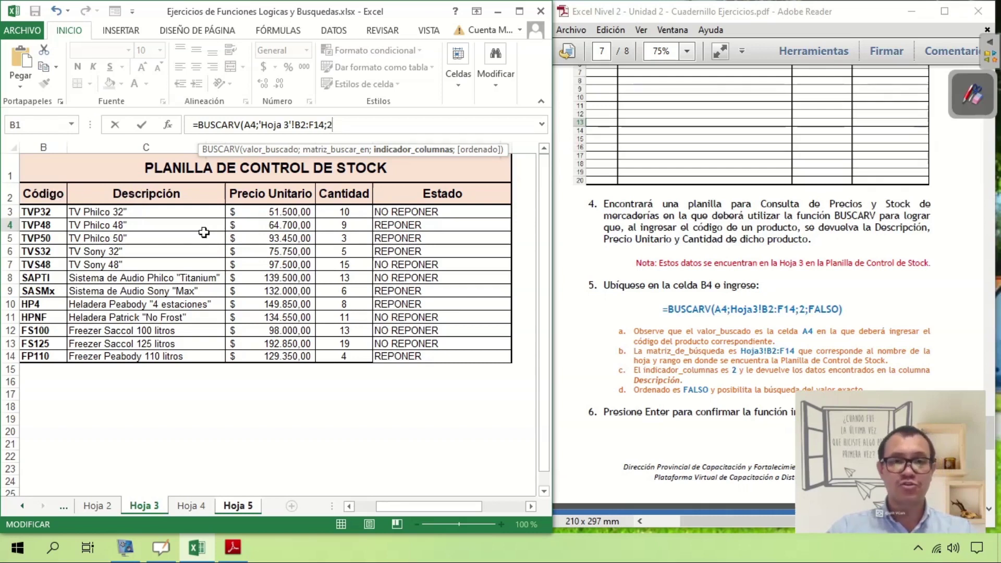
{"action": "type", "text": ";"}
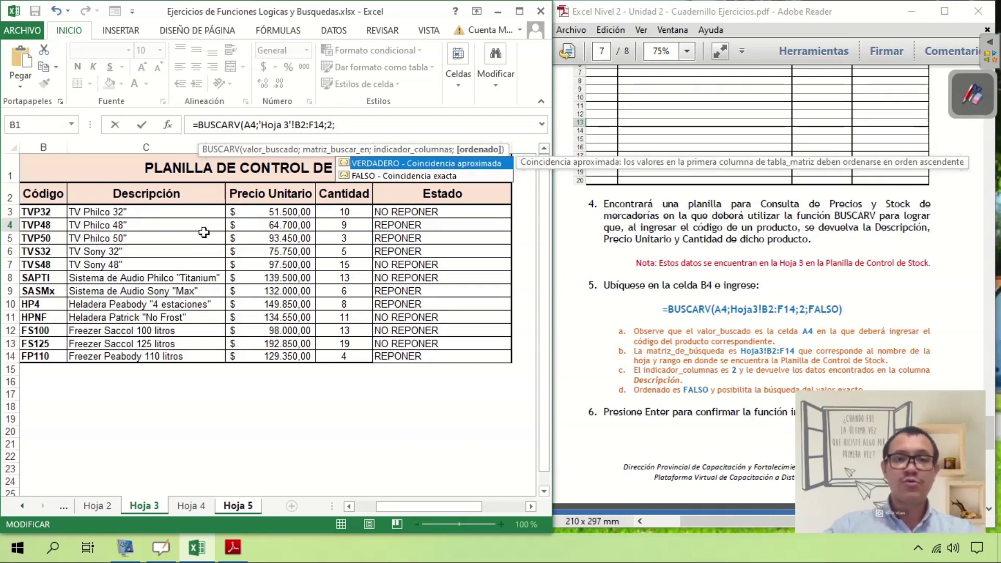
{"action": "type", "text": "fLAS"}
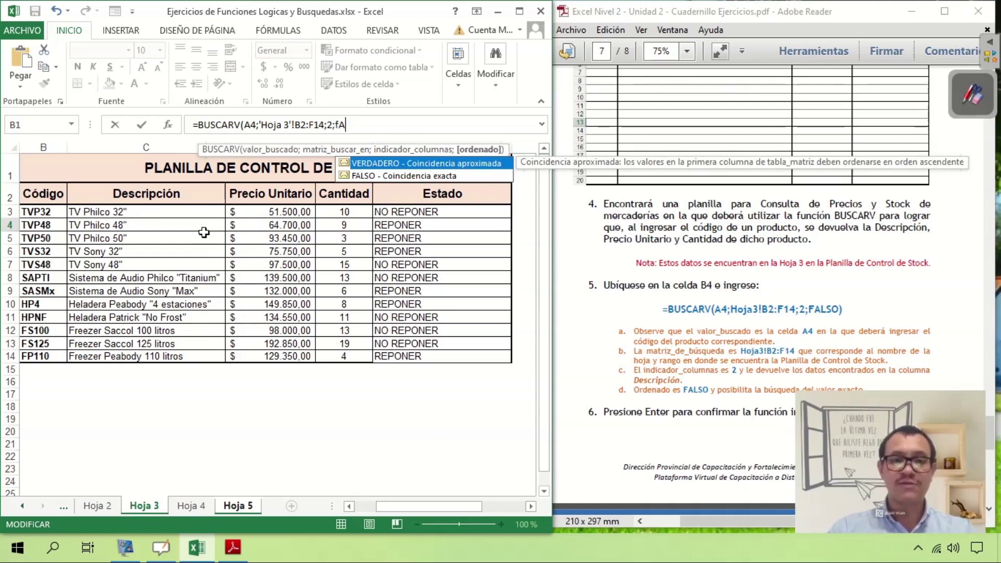
{"action": "key", "text": "BackSpace"}
{"action": "key", "text": "BackSpace"}
{"action": "key", "text": "BackSpace"}
{"action": "type", "text": "FA"}
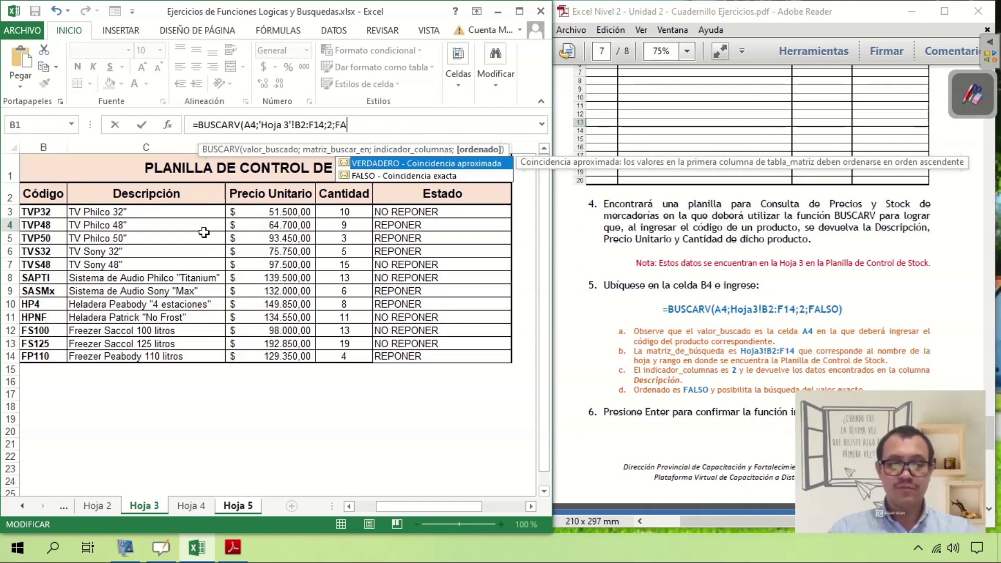
{"action": "type", "text": "LSO)"}
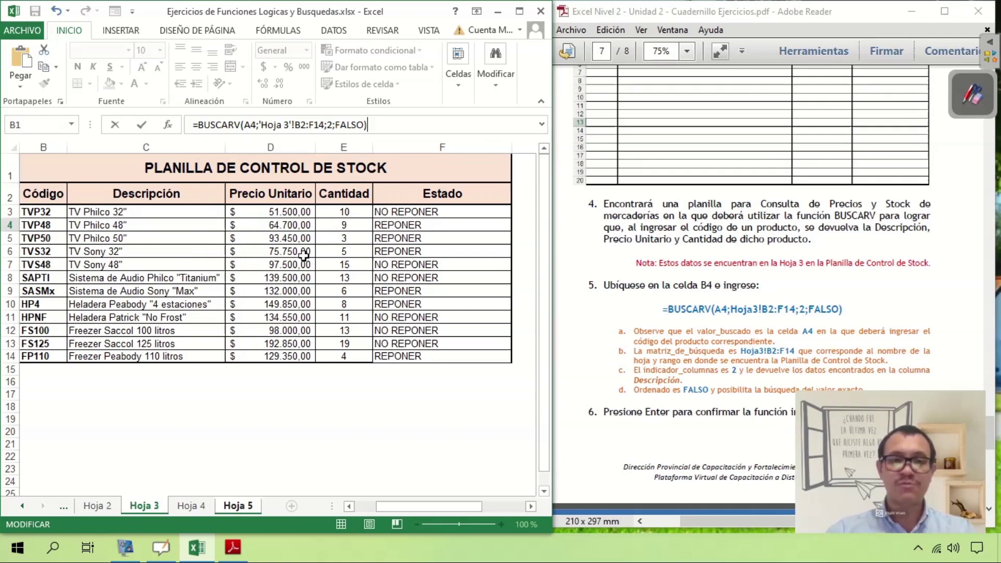
Commit the B4 formula and enter HP4 in A4, showing Heladera Peabody "4 estaciones"
{"action": "key", "text": "Return"}
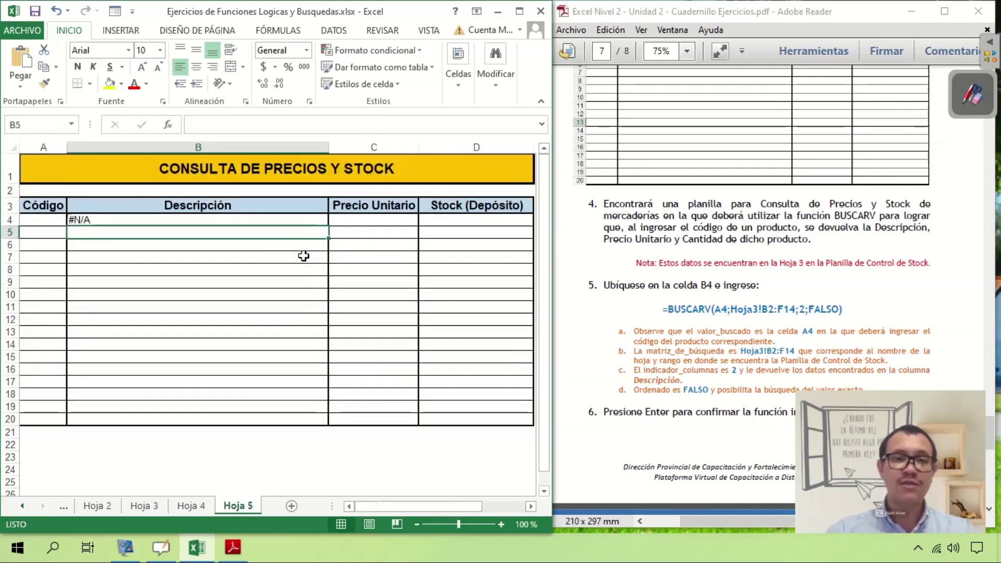
{"action": "left_click", "coordinate": [156, 215]}
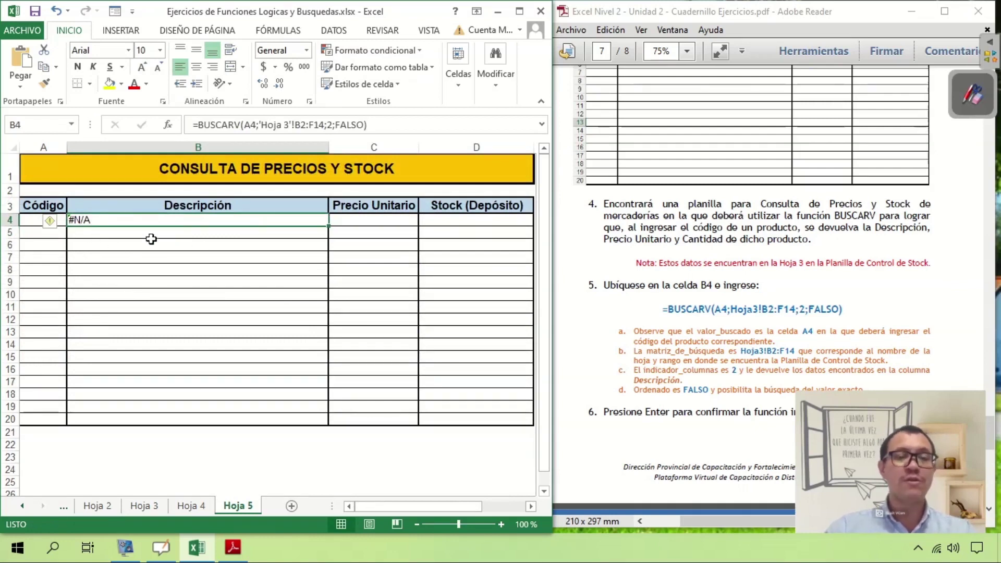
{"action": "left_click", "coordinate": [113, 246]}
{"action": "left_click", "coordinate": [44, 220]}
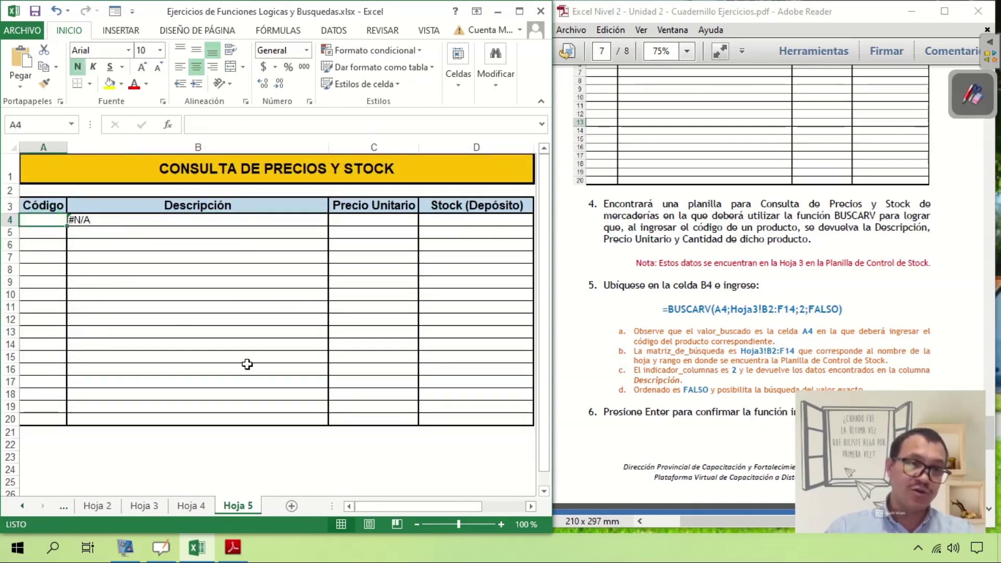
{"action": "type", "text": "HP4"}
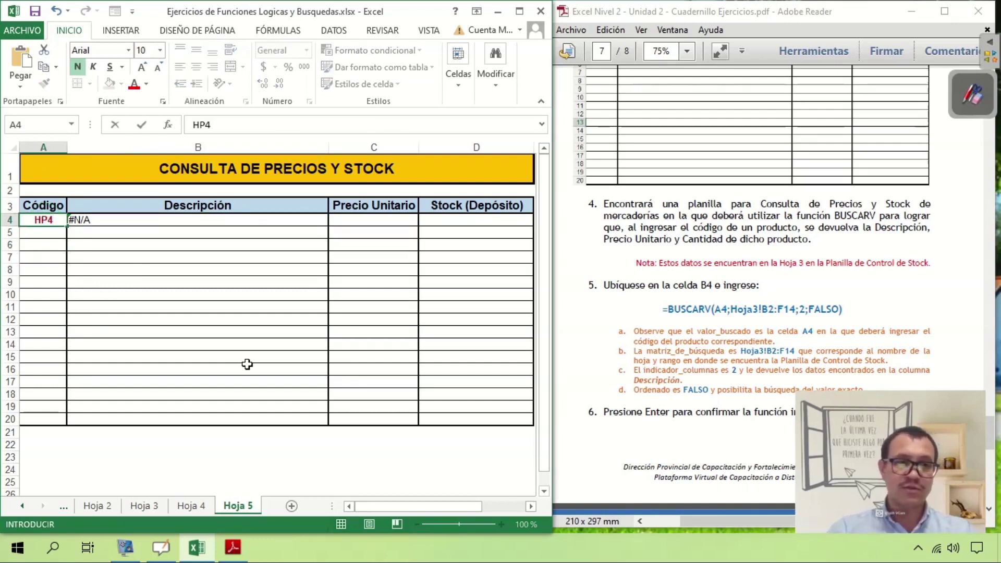
{"action": "key", "text": "Return"}
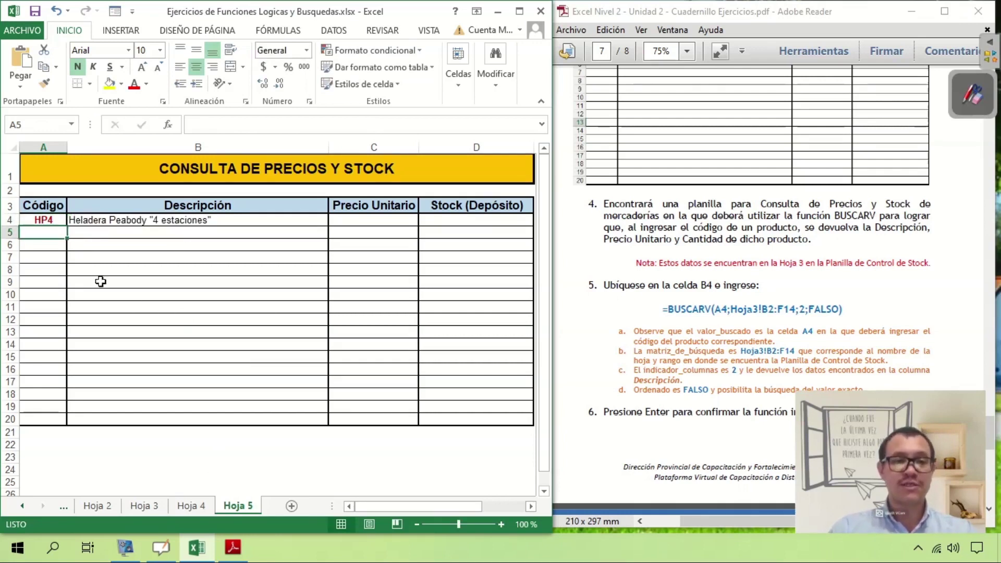
{"action": "left_click", "coordinate": [43, 220]}
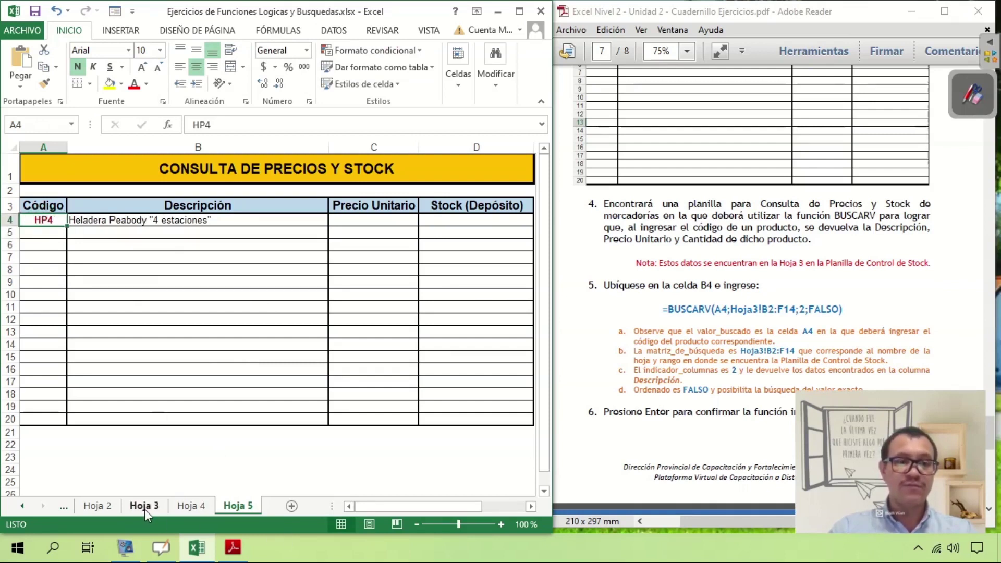
Check the Hoja 3 stock list, then enter TVP50 in A4 so B4 shows TV Philco 50"
{"action": "left_click", "coordinate": [145, 507]}
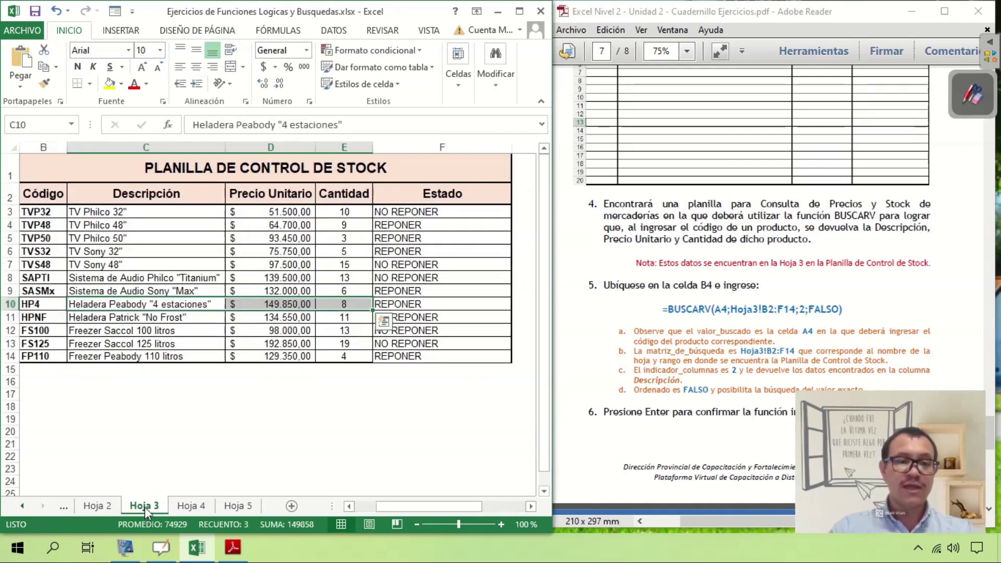
{"action": "left_click", "coordinate": [40, 303]}
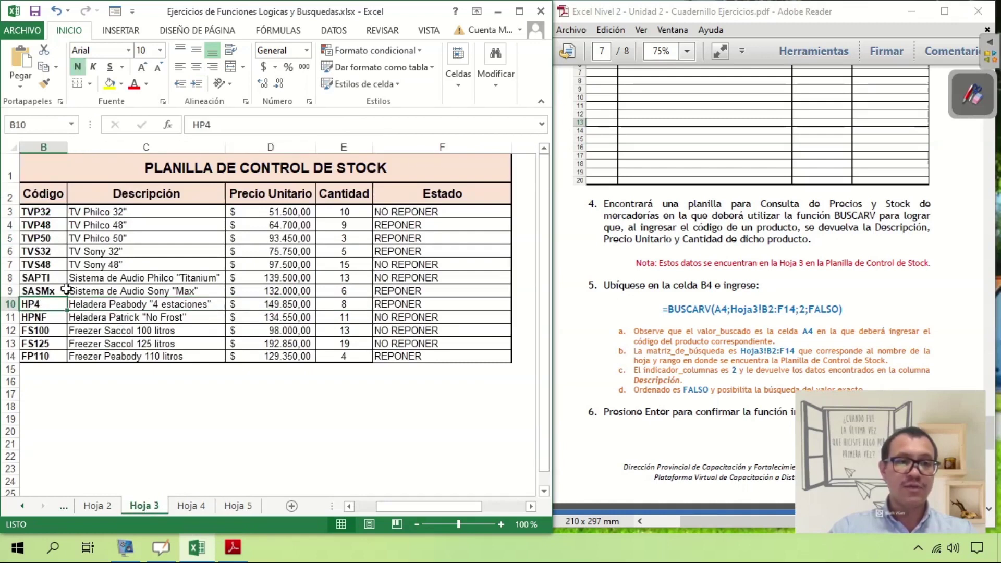
{"action": "left_click", "coordinate": [108, 301]}
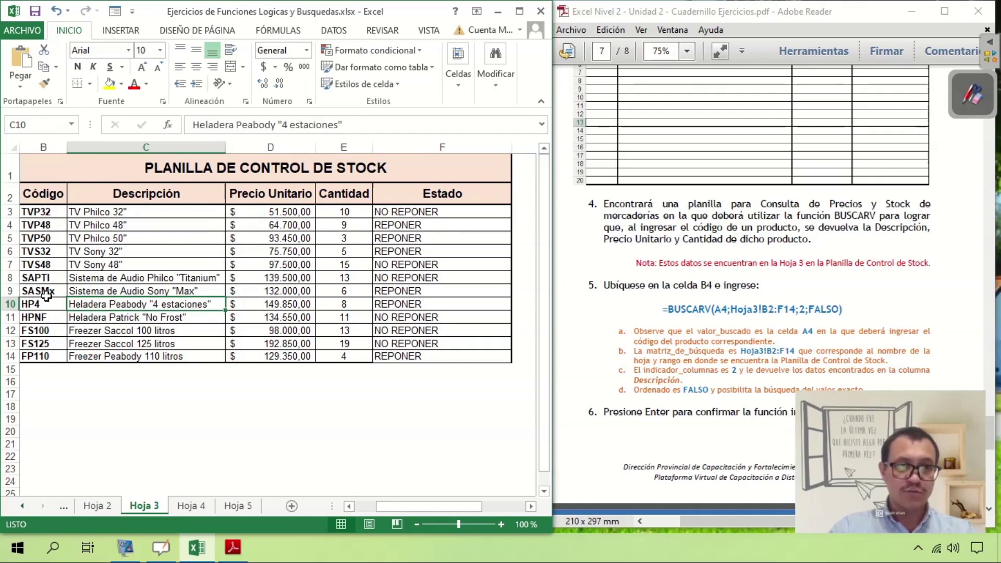
{"action": "left_click", "coordinate": [46, 239]}
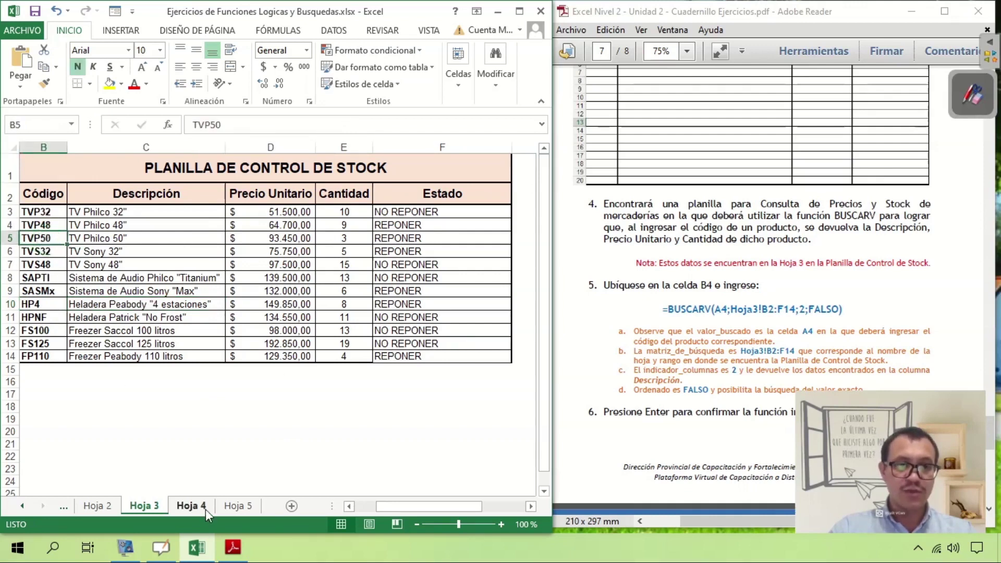
{"action": "left_click", "coordinate": [230, 506]}
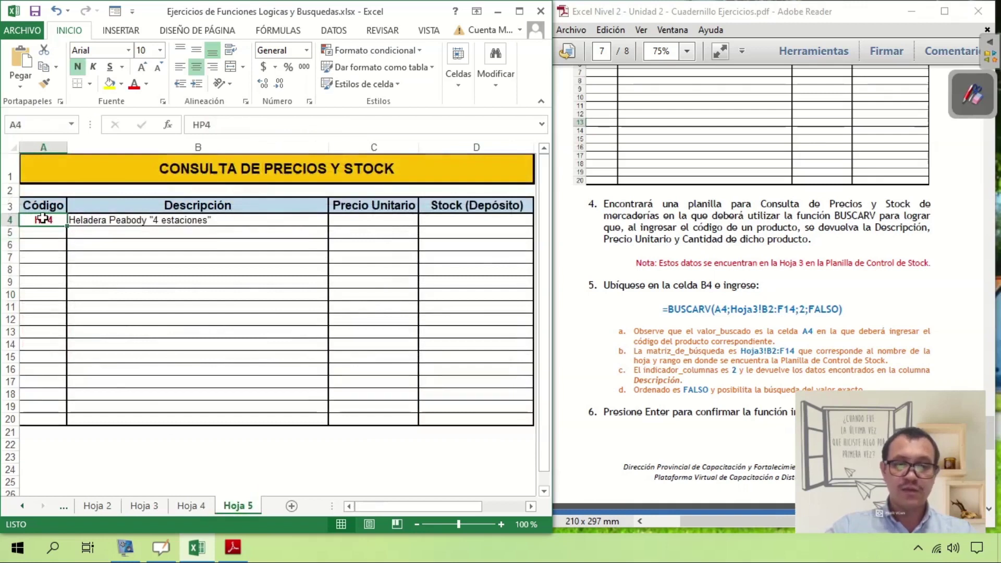
{"action": "type", "text": "TVP50"}
{"action": "key", "text": "Return"}
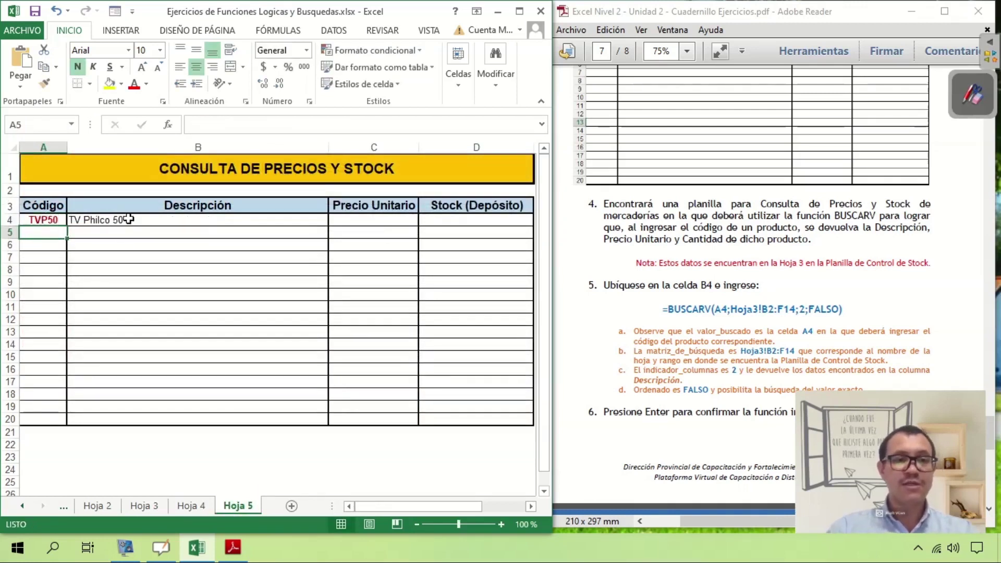
{"action": "left_click", "coordinate": [125, 219]}
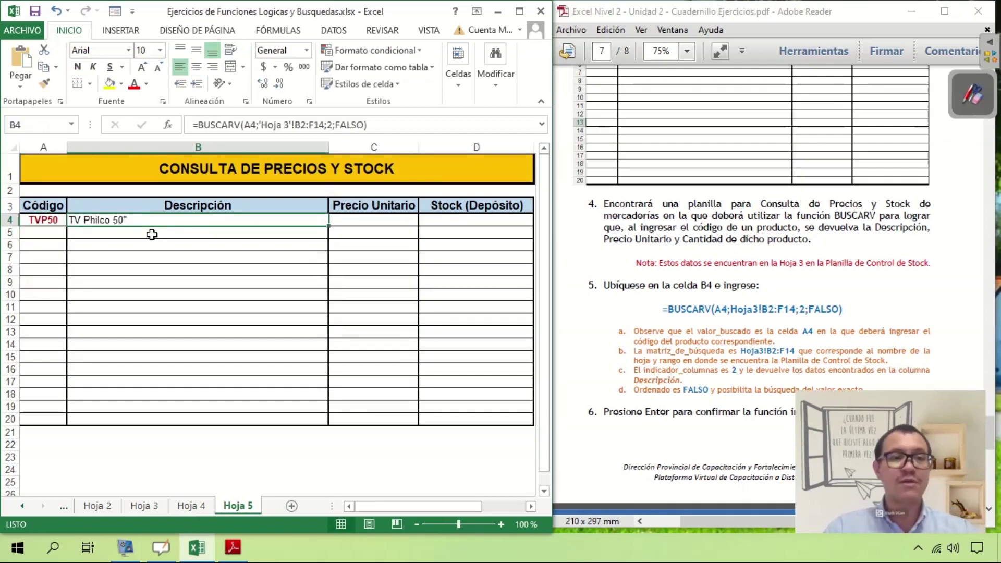
{"action": "left_click", "coordinate": [397, 221]}
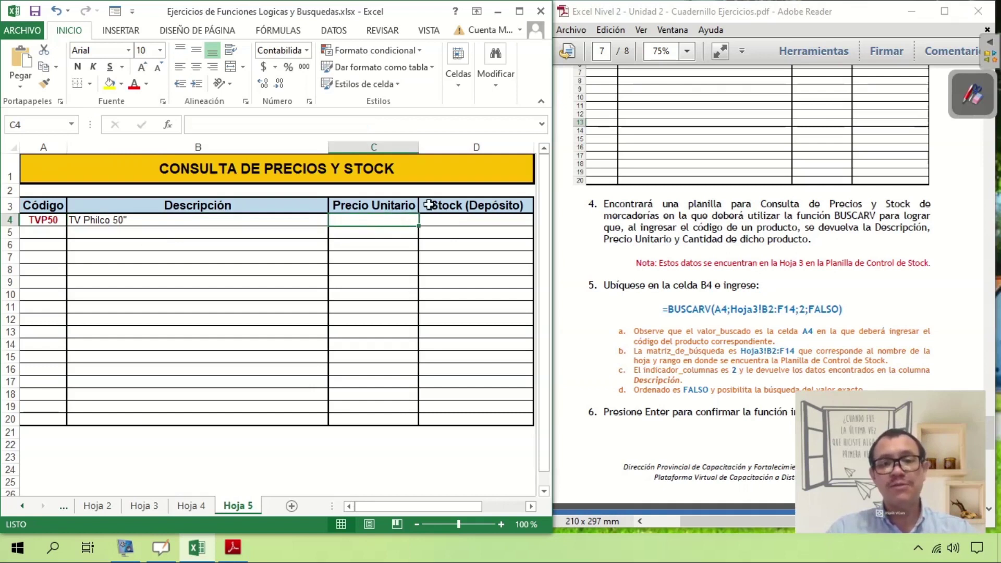
Enter =BUSCARV(A4;'Hoja 3'!B2:F14;3;FALSO) in C4 to return the unit price
{"action": "left_click", "coordinate": [659, 325]}
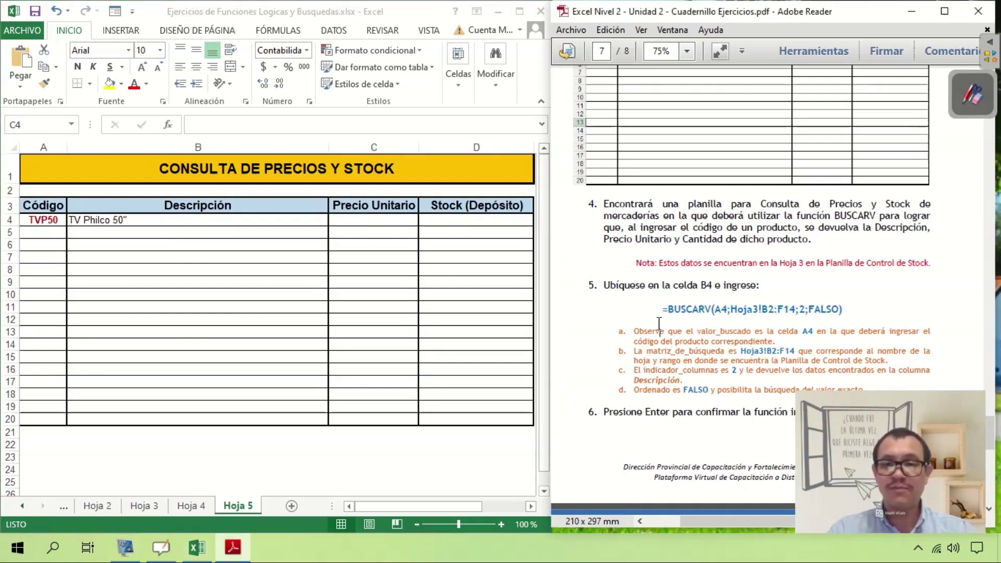
{"action": "scroll", "coordinate": [658, 325], "scroll_direction": "down", "scroll_amount": 5}
{"action": "scroll", "coordinate": [714, 295], "scroll_direction": "down", "scroll_amount": 3}
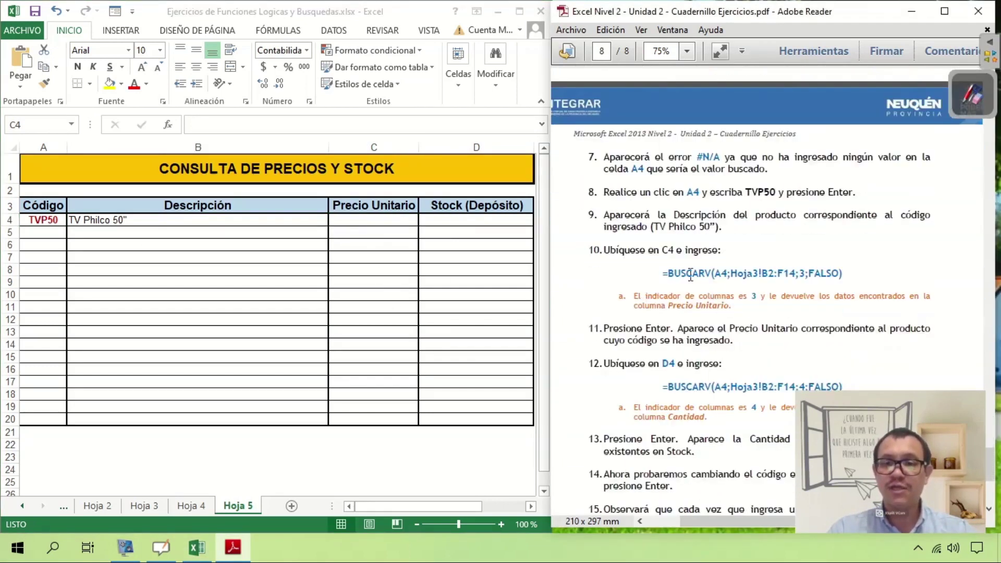
{"action": "left_click", "coordinate": [366, 222]}
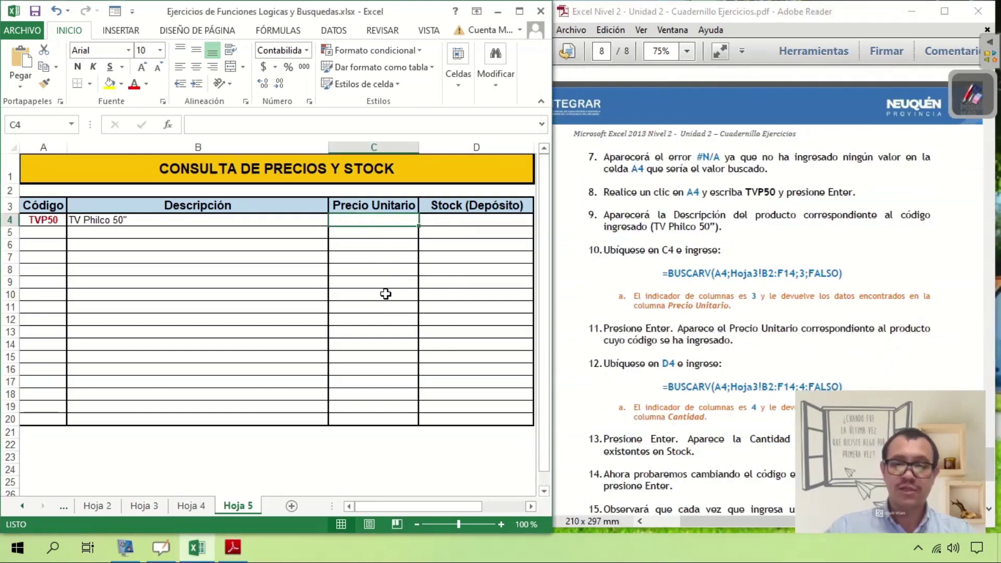
{"action": "type", "text": "="}
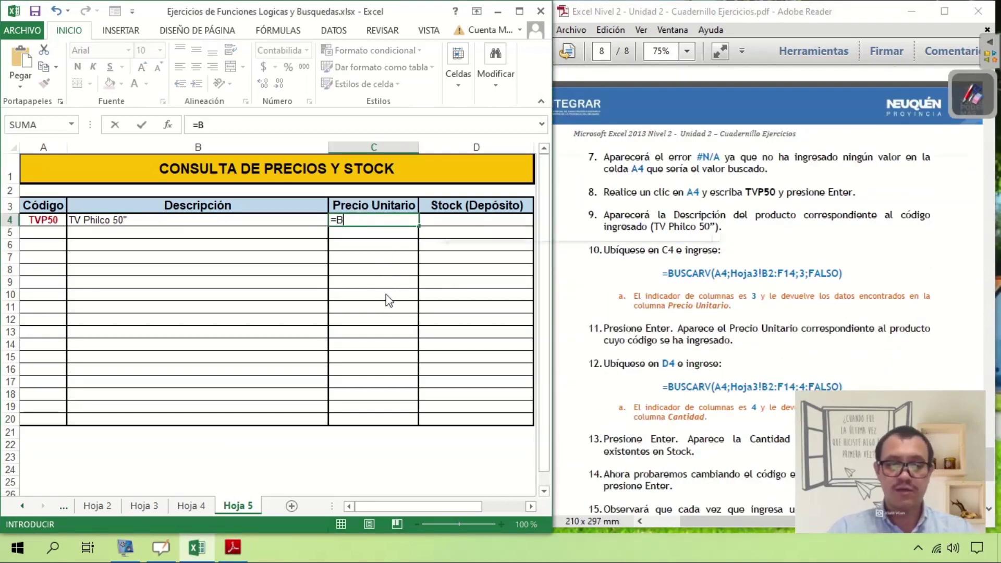
{"action": "type", "text": "BUSCARV("}
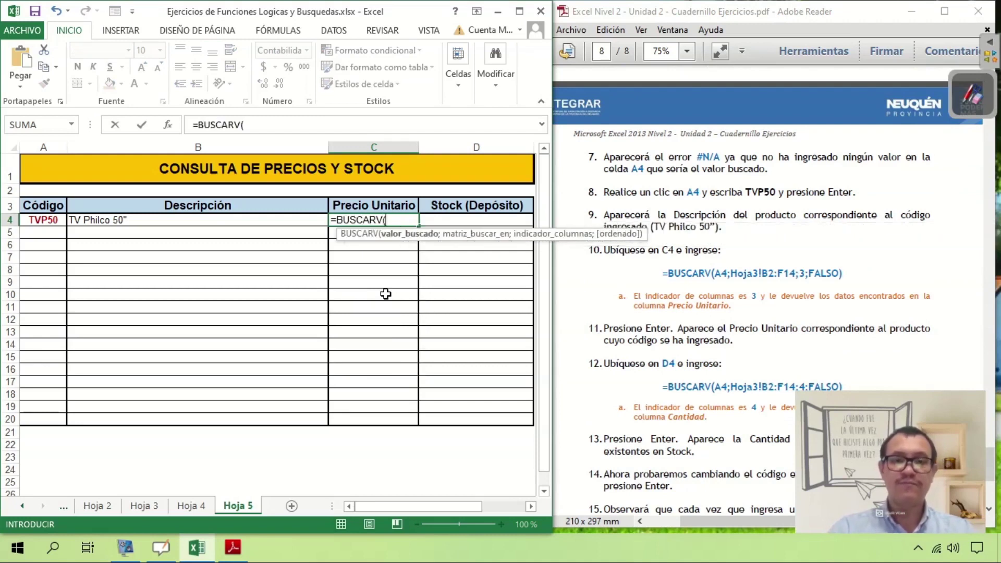
{"action": "left_click", "coordinate": [33, 220]}
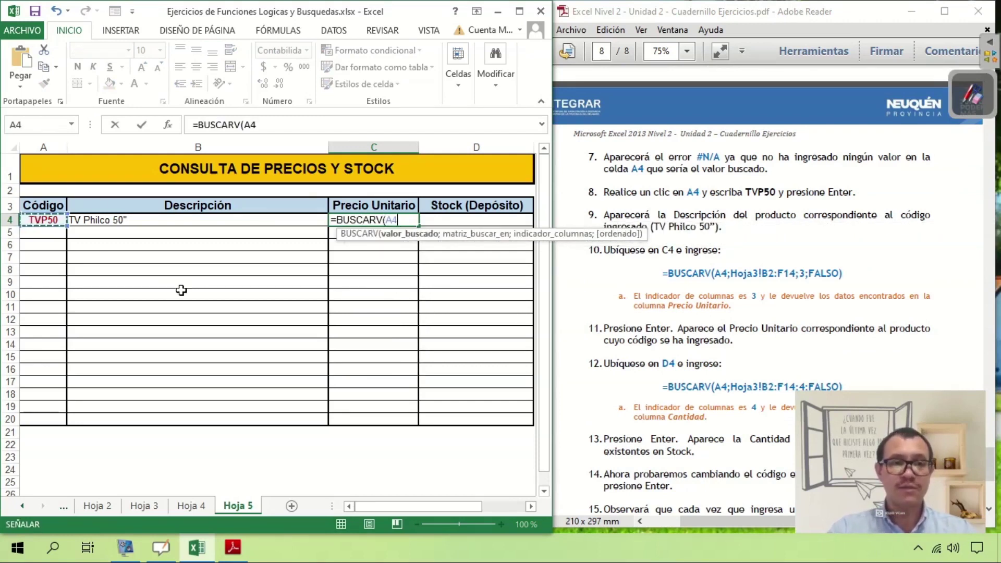
{"action": "type", "text": ";"}
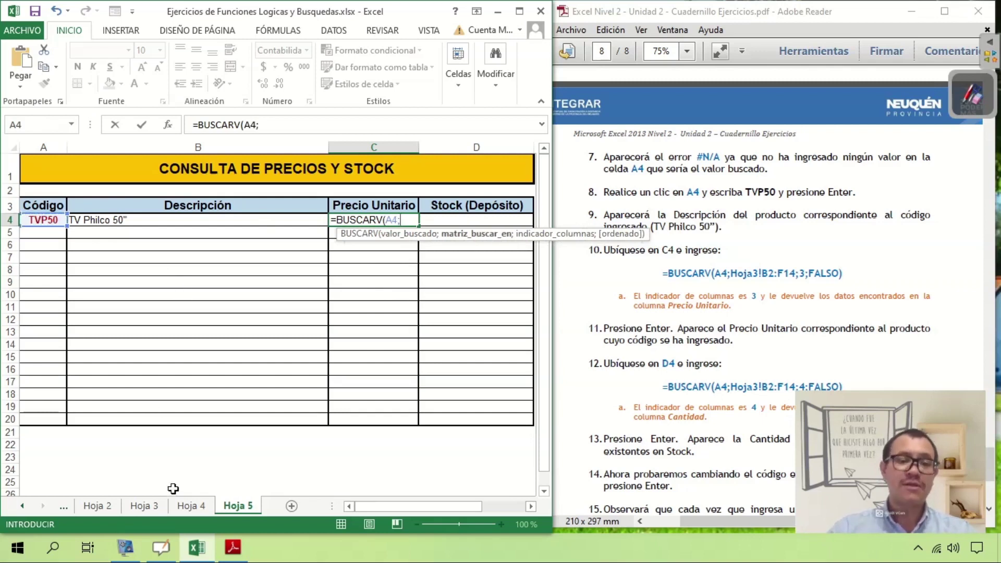
{"action": "left_click", "coordinate": [149, 506]}
{"action": "mouse_move", "coordinate": [43, 194]}
{"action": "left_mouse_down"}
{"action": "mouse_move", "coordinate": [313, 290]}
{"action": "mouse_move", "coordinate": [428, 357]}
{"action": "left_mouse_up"}
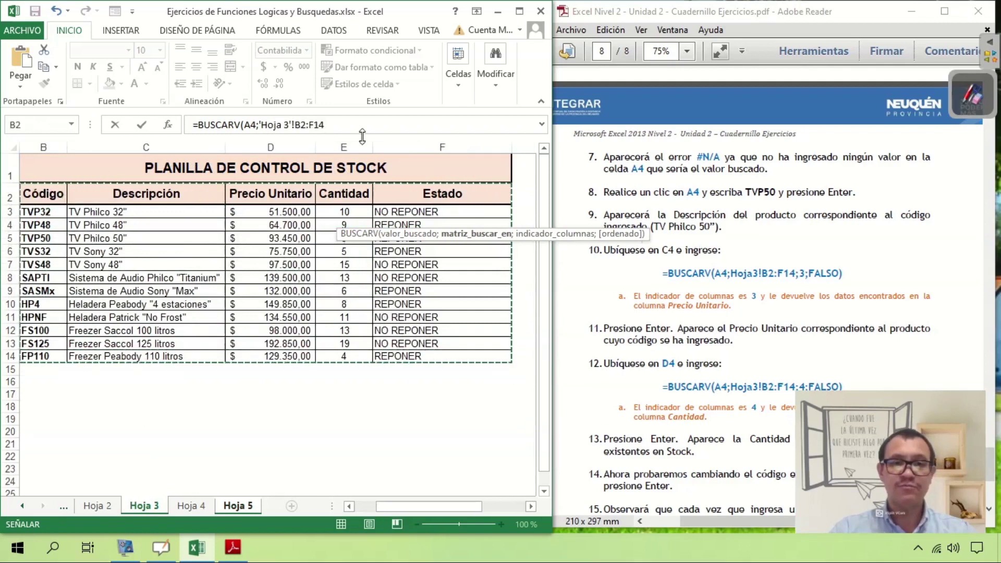
{"action": "type", "text": ";3"}
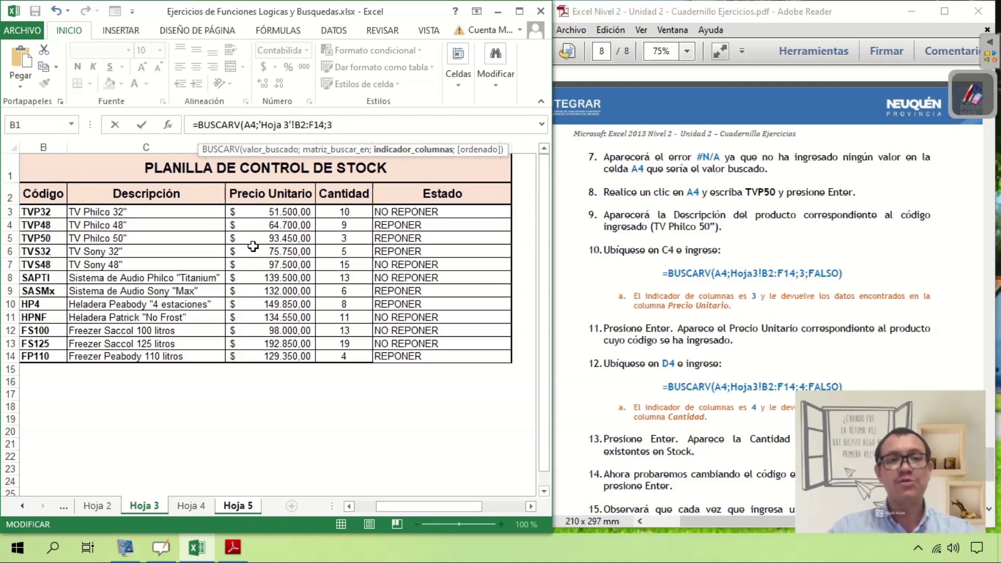
{"action": "type", "text": ";FAL"}
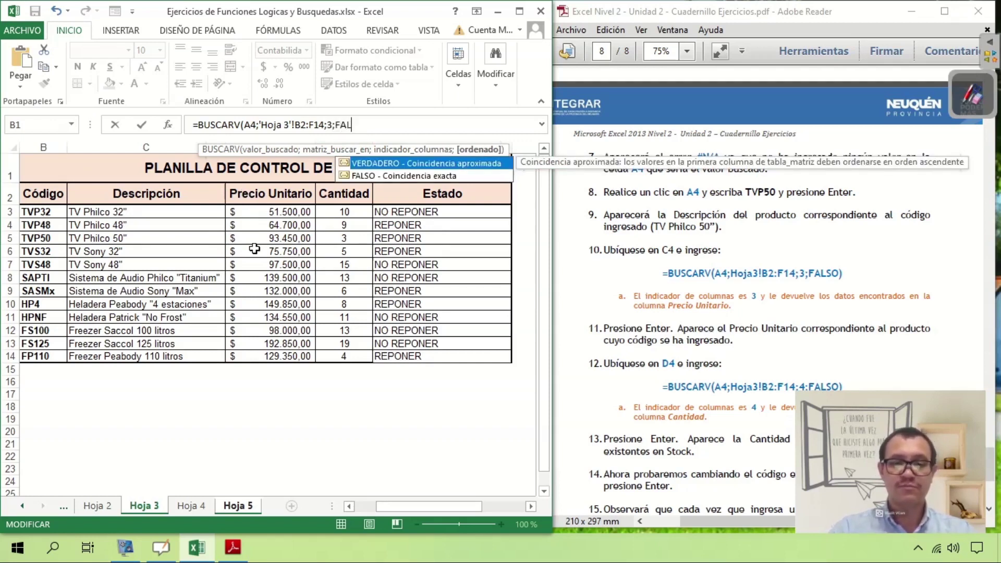
{"action": "type", "text": ")"}
{"action": "key", "text": "Return"}
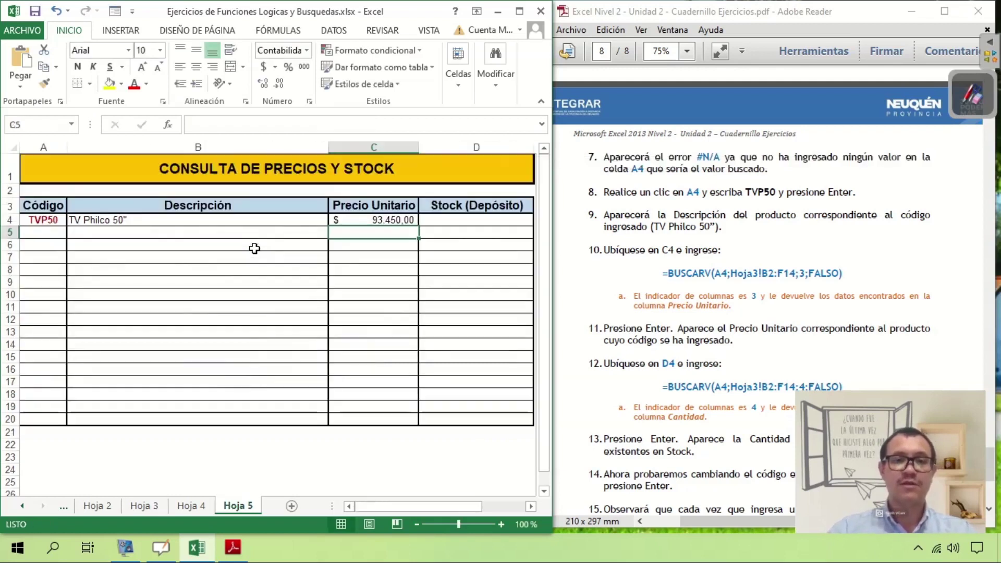
Compare C4's $ 93.450,00 with the TVP50 row B5:D5 on Hoja 3
{"action": "left_click", "coordinate": [370, 218]}
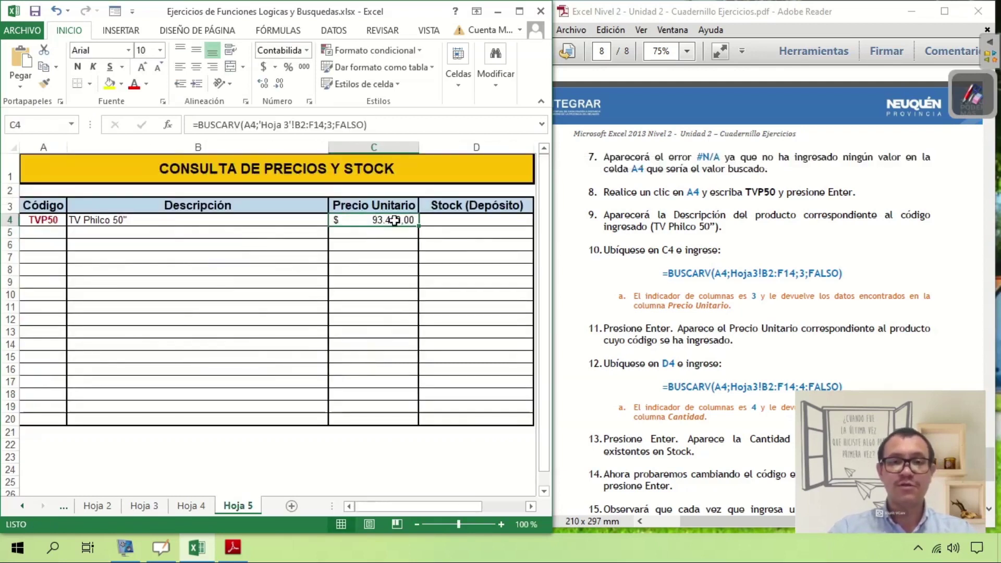
{"action": "left_click", "coordinate": [162, 508]}
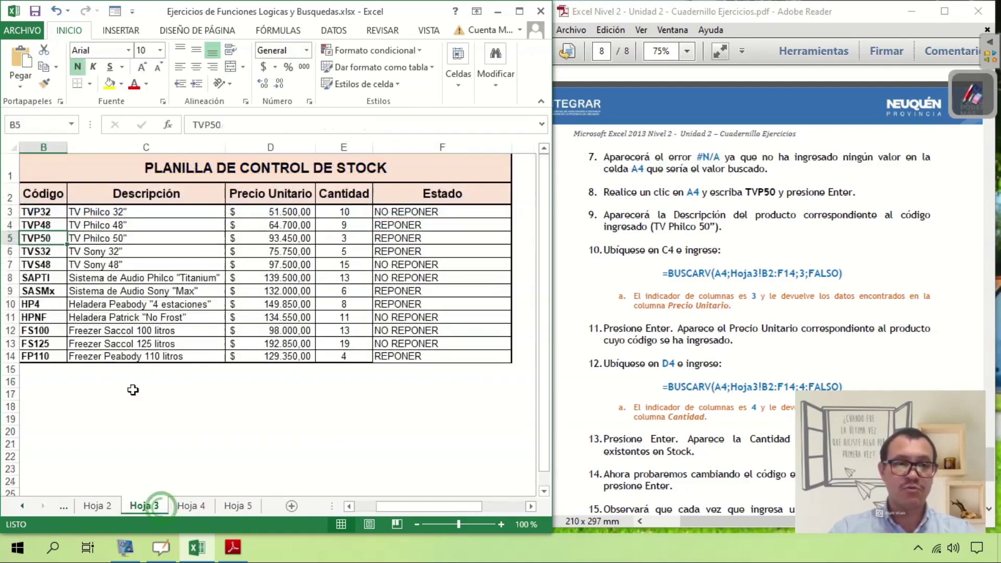
{"action": "left_click", "coordinate": [289, 238]}
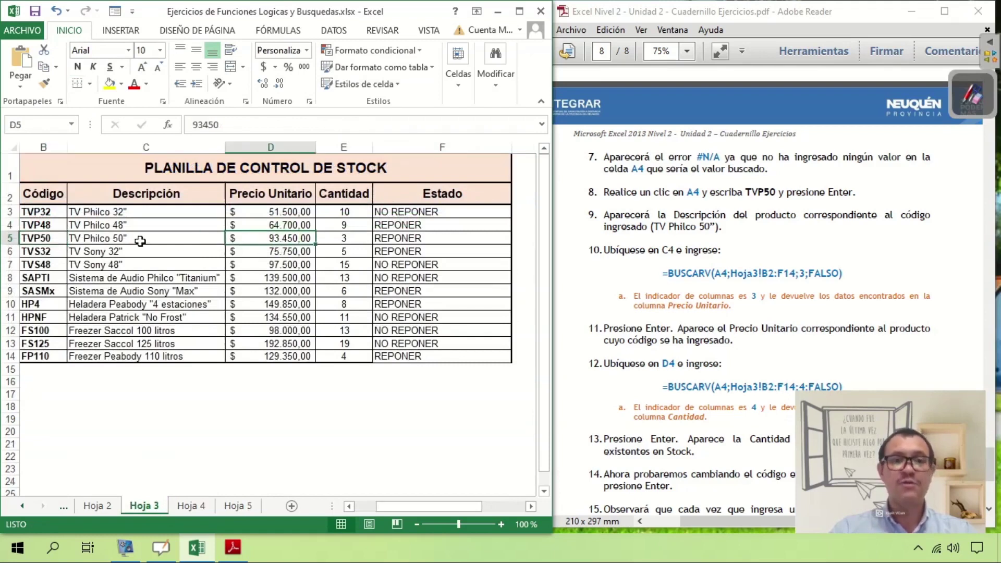
{"action": "left_click_drag", "start_coordinate": [42, 237], "coordinate": [265, 239]}
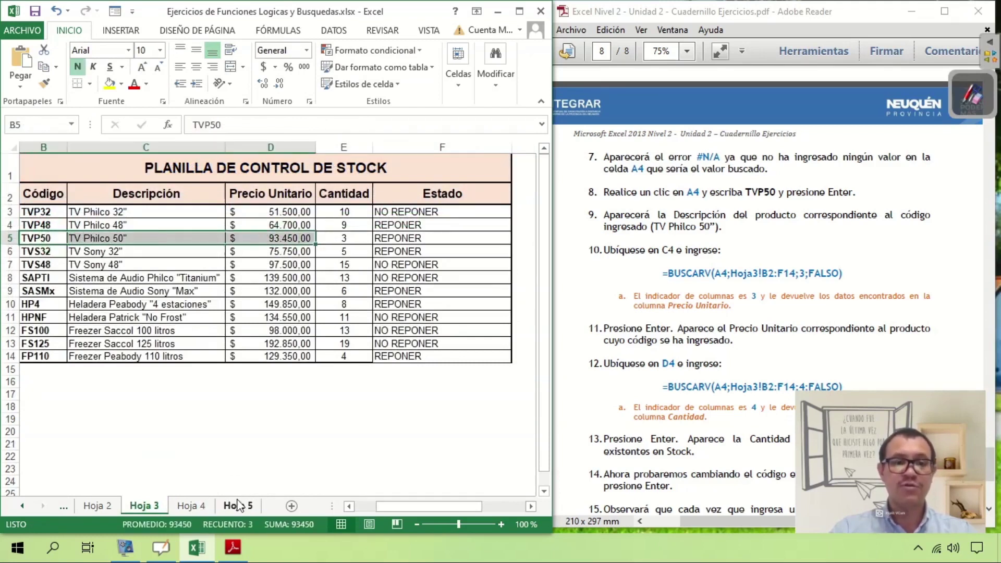
Enter =BUSCARV(A4;'Hoja 3'!B2:F14;4;FALSO) in D4, returning stock 3 for TVP50
{"action": "left_click", "coordinate": [238, 506]}
{"action": "left_click", "coordinate": [450, 218]}
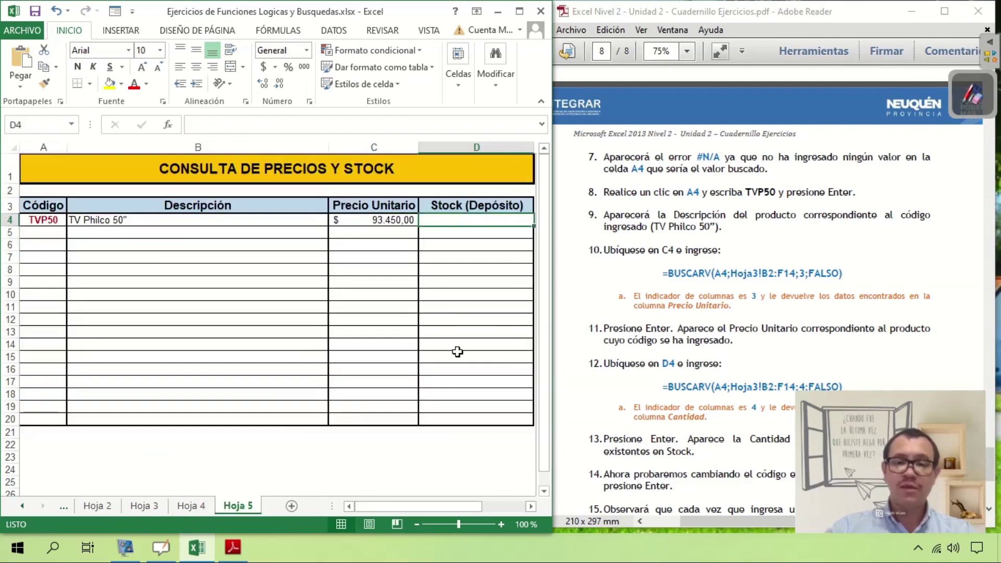
{"action": "type", "text": "="}
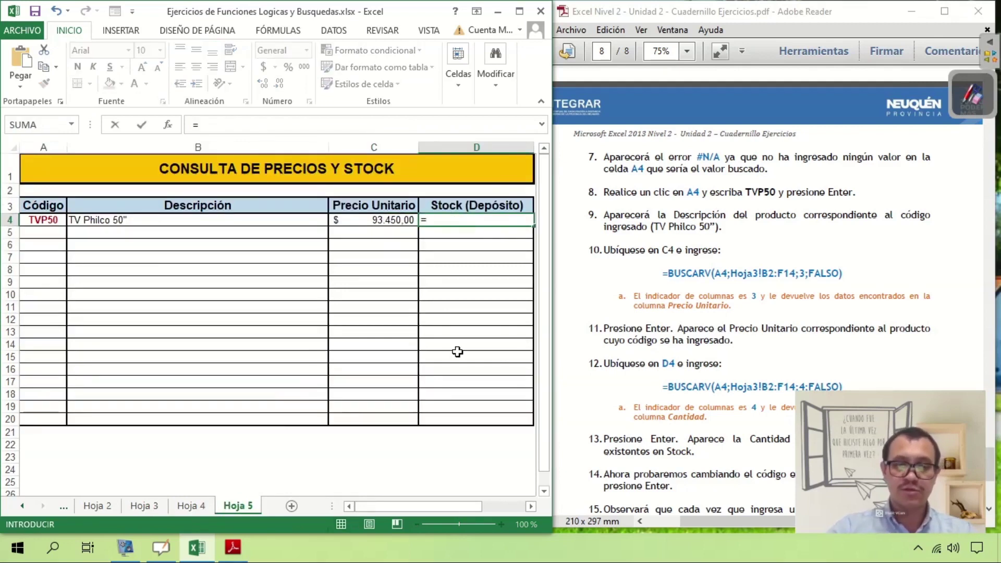
{"action": "type", "text": "BUSC"}
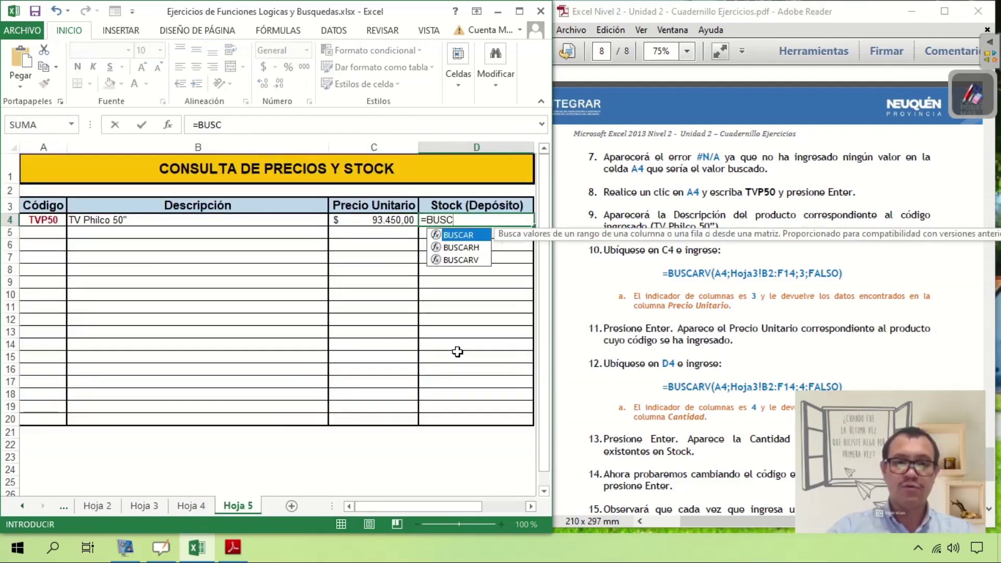
{"action": "type", "text": "C"}
{"action": "key", "text": "BackSpace"}
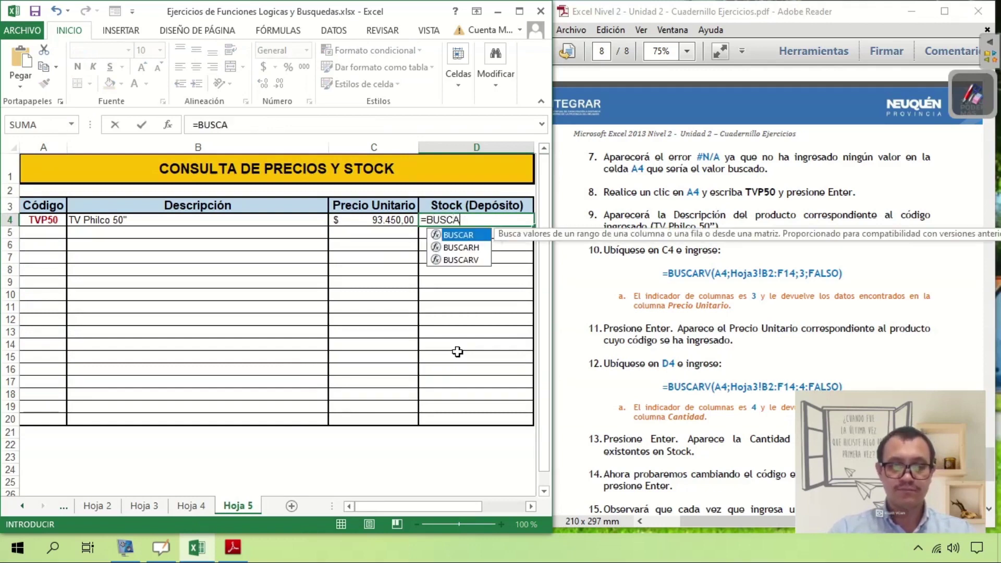
{"action": "type", "text": "RV("}
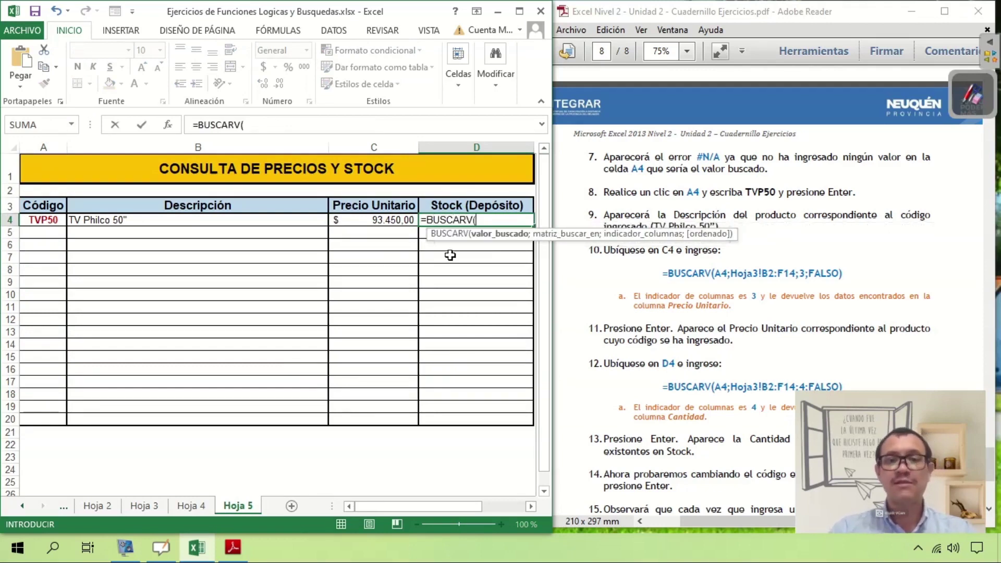
{"action": "left_click", "coordinate": [46, 220]}
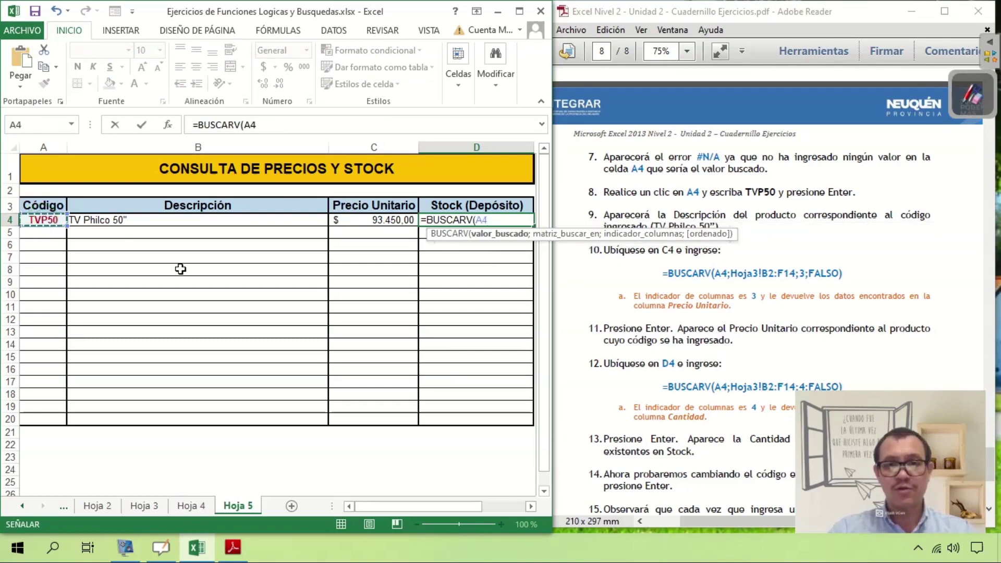
{"action": "type", "text": ";"}
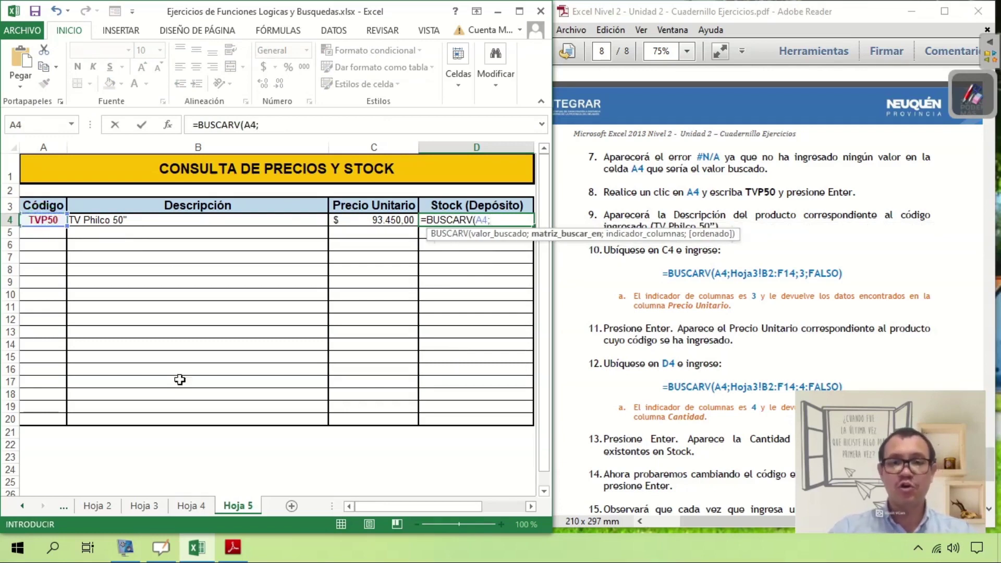
{"action": "left_click", "coordinate": [144, 506]}
{"action": "left_click_drag", "start_coordinate": [50, 194], "coordinate": [417, 355]}
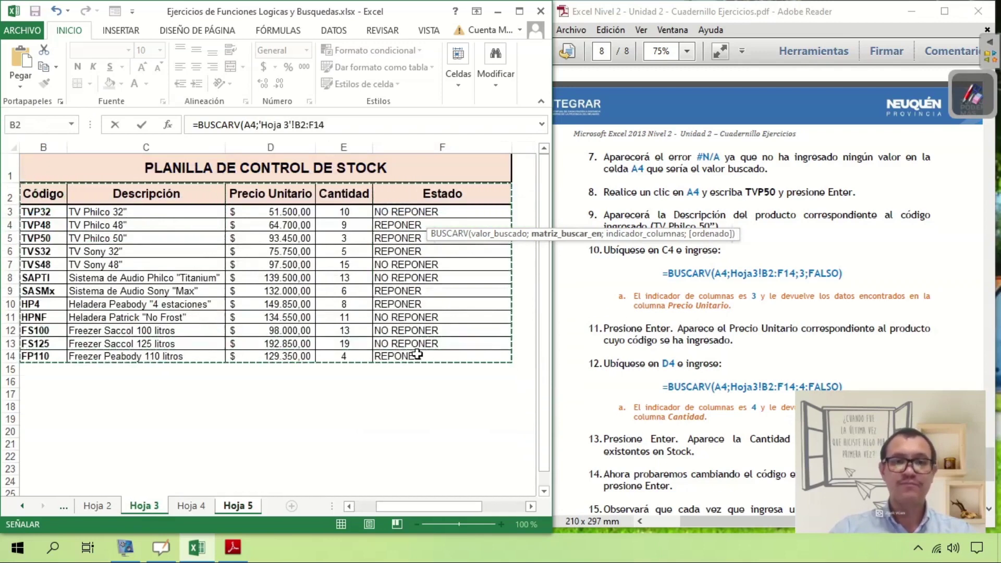
{"action": "left_click", "coordinate": [379, 123]}
{"action": "type", "text": ";"}
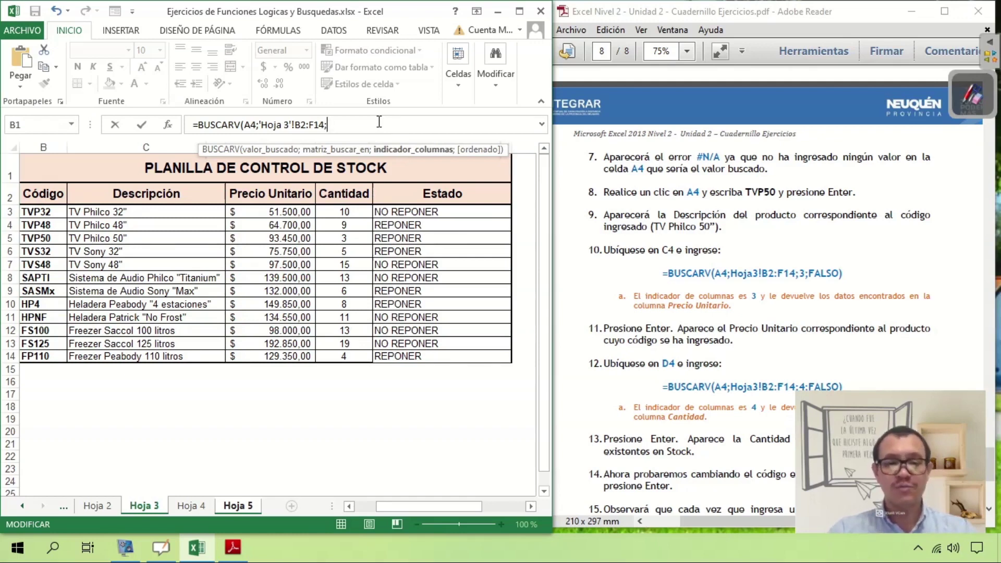
{"action": "type", "text": "4"}
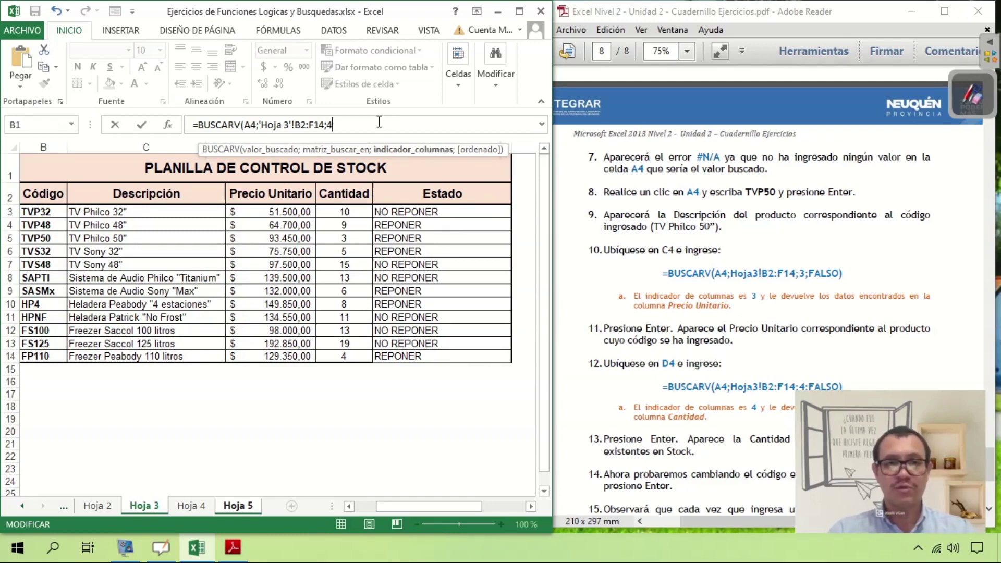
{"action": "type", "text": ";"}
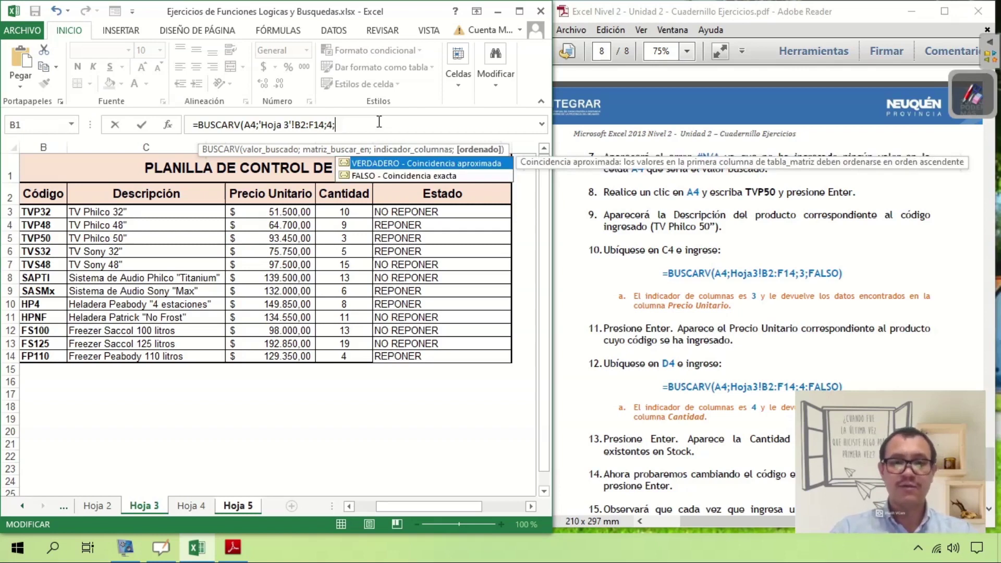
{"action": "type", "text": "FALSO"}
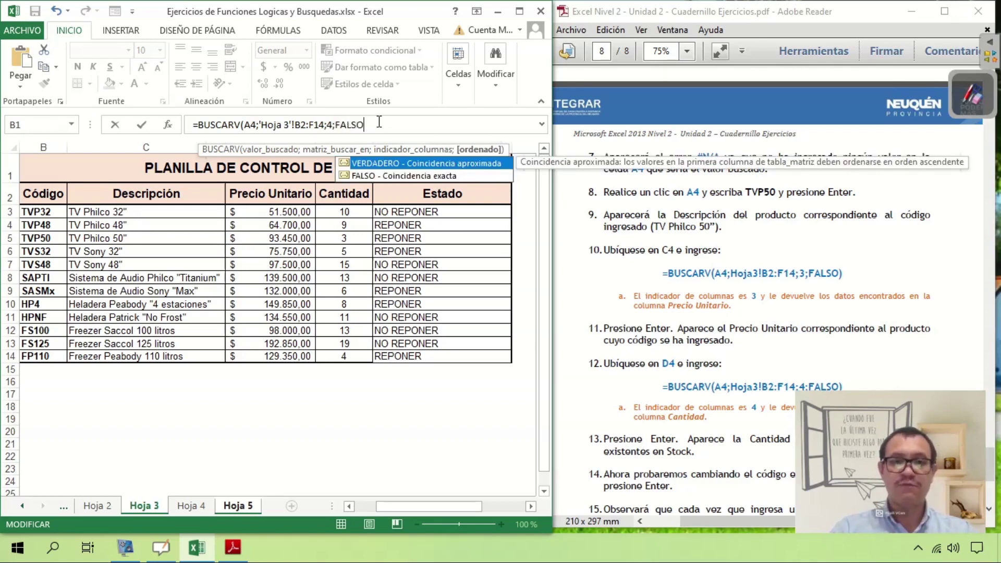
{"action": "type", "text": ")"}
{"action": "key", "text": "Return"}
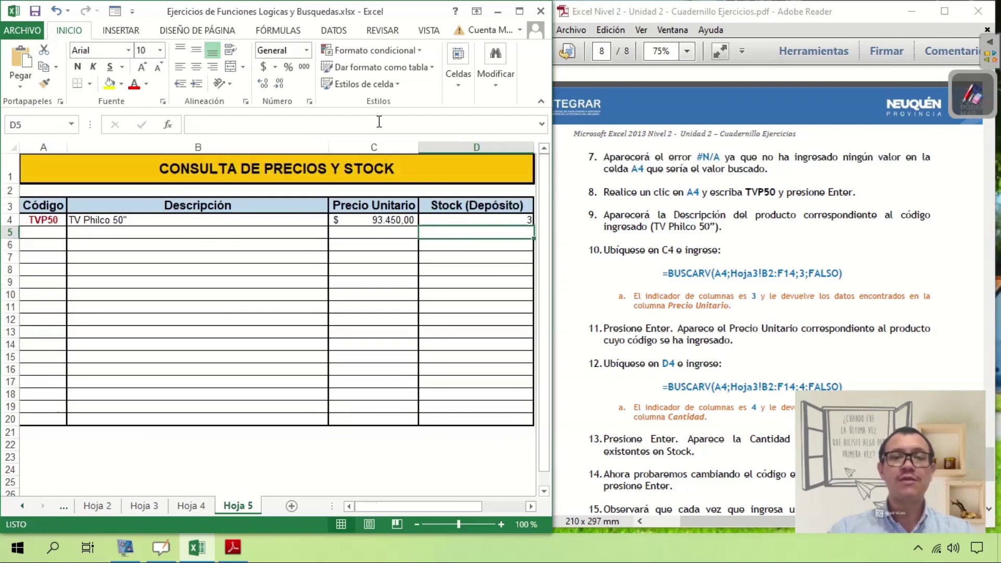
{"action": "left_click", "coordinate": [474, 221]}
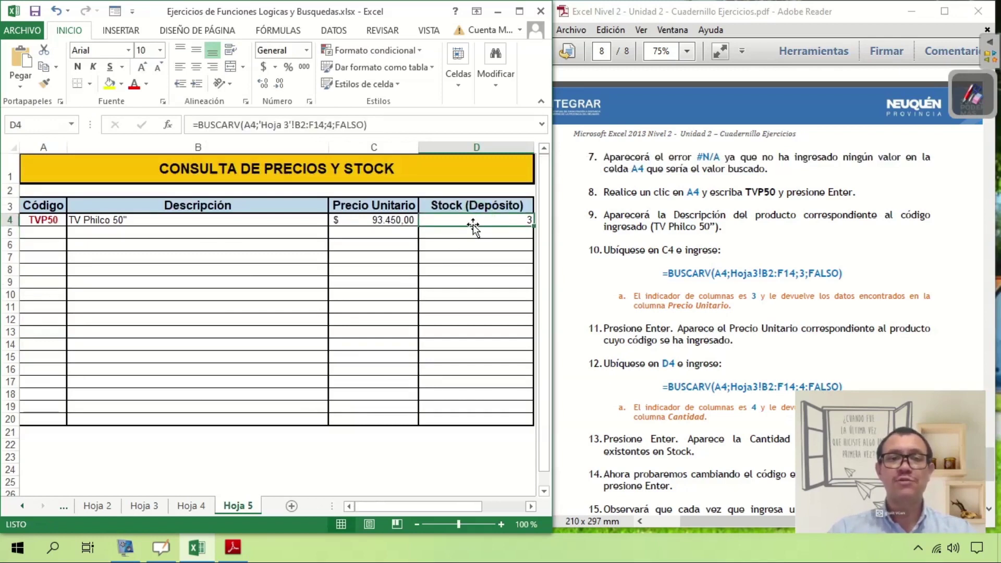
{"action": "left_click", "coordinate": [141, 507]}
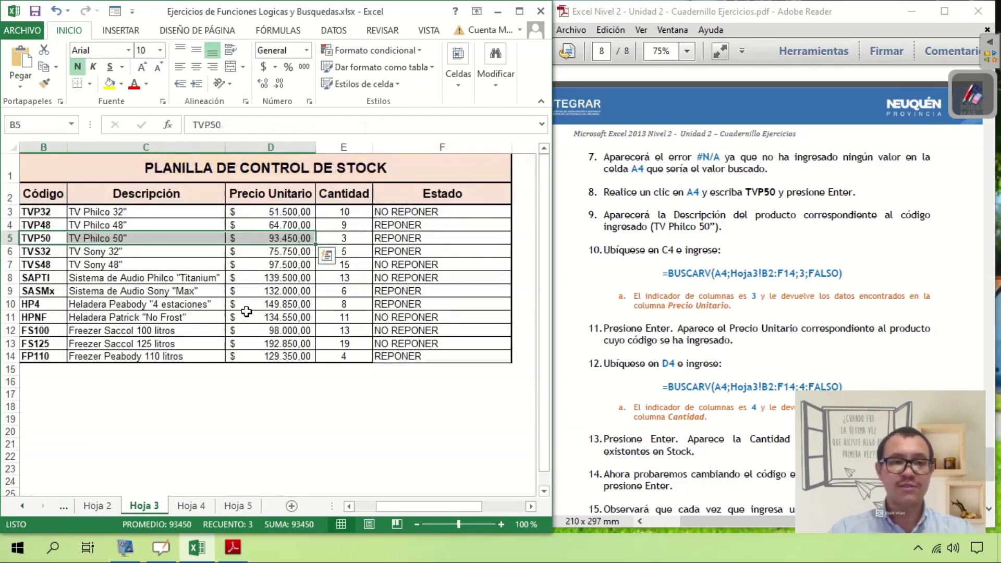
{"action": "left_click", "coordinate": [13, 238]}
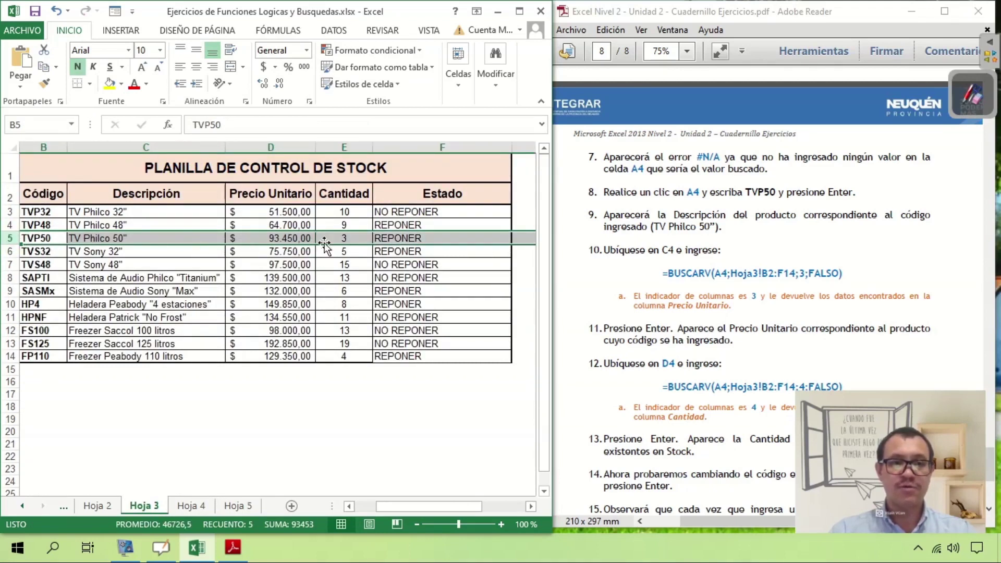
{"action": "left_click", "coordinate": [165, 238]}
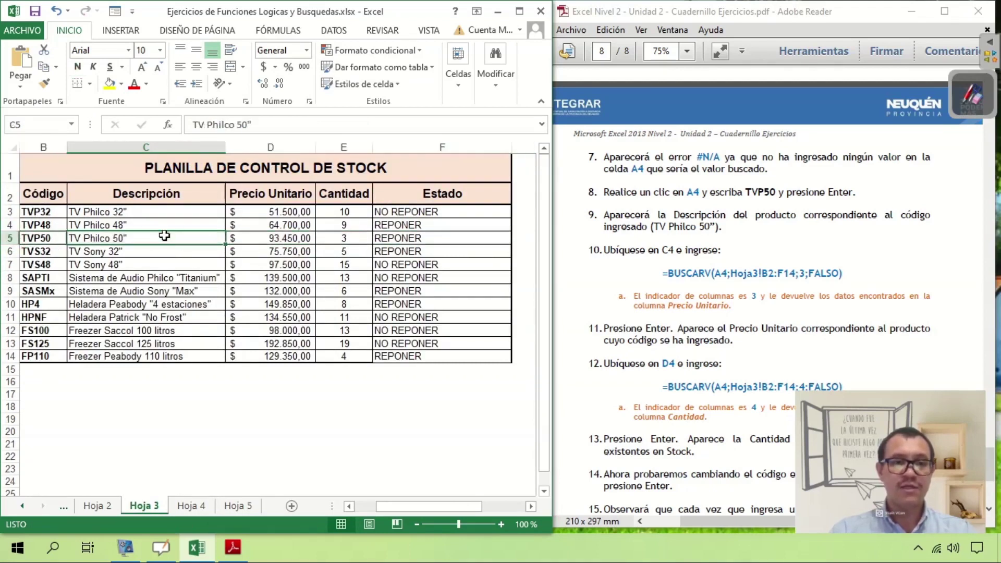
{"action": "left_click", "coordinate": [289, 241]}
{"action": "left_click", "coordinate": [360, 239]}
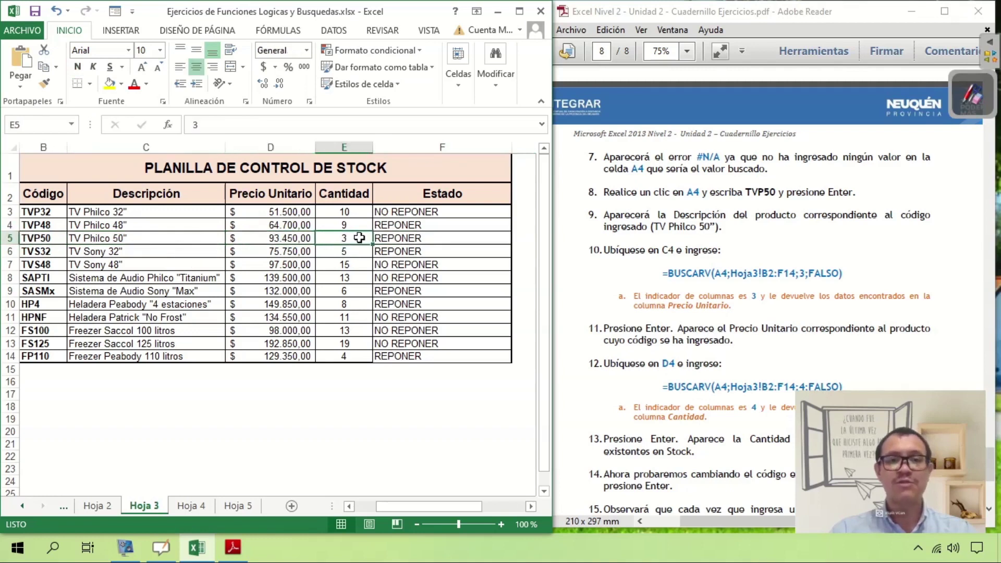
{"action": "left_click", "coordinate": [238, 506]}
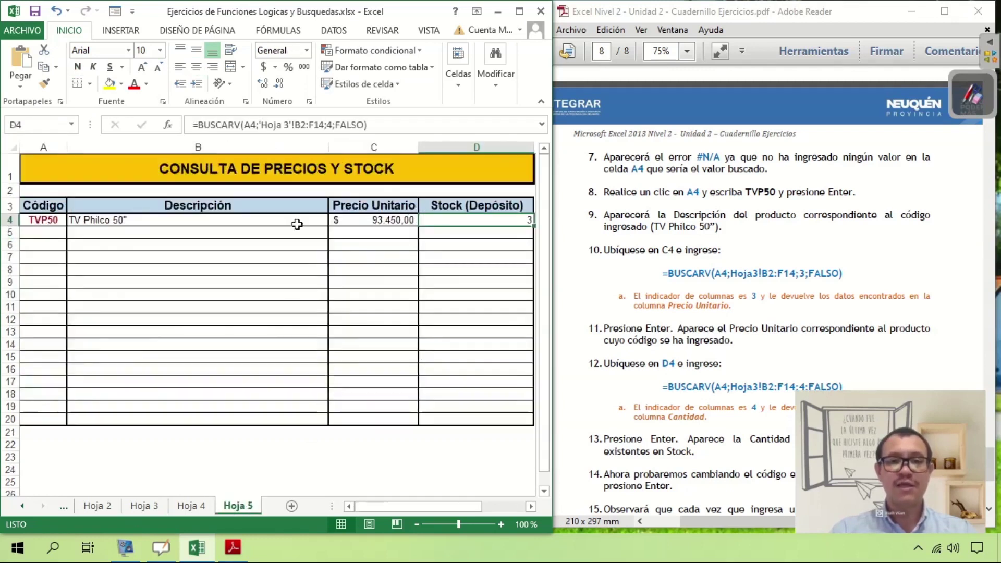
{"action": "left_click", "coordinate": [47, 220]}
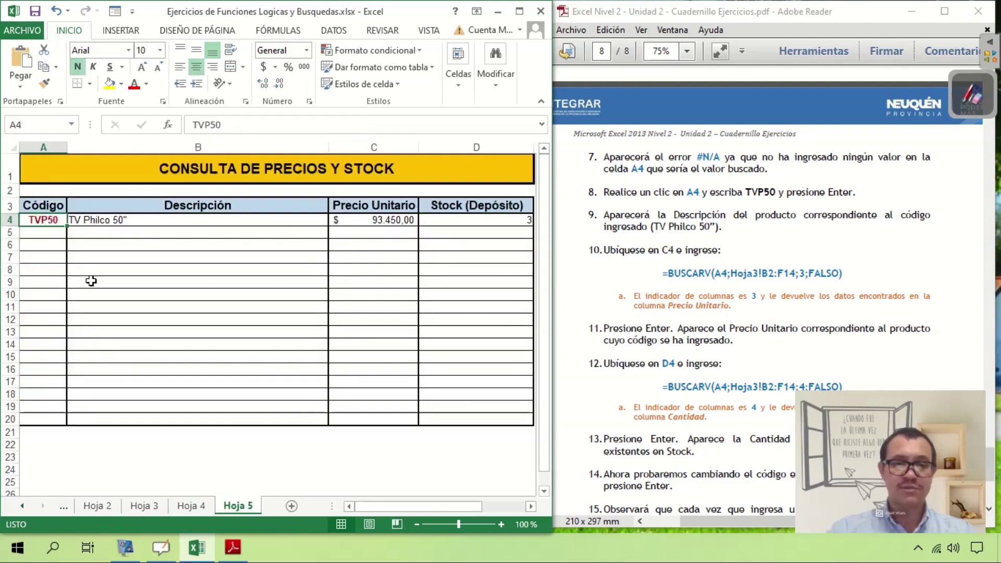
Enter HP4 in A4 and check price 149.850,00 and stock 8 against HP4's Hoja 3 row
{"action": "type", "text": "HP4"}
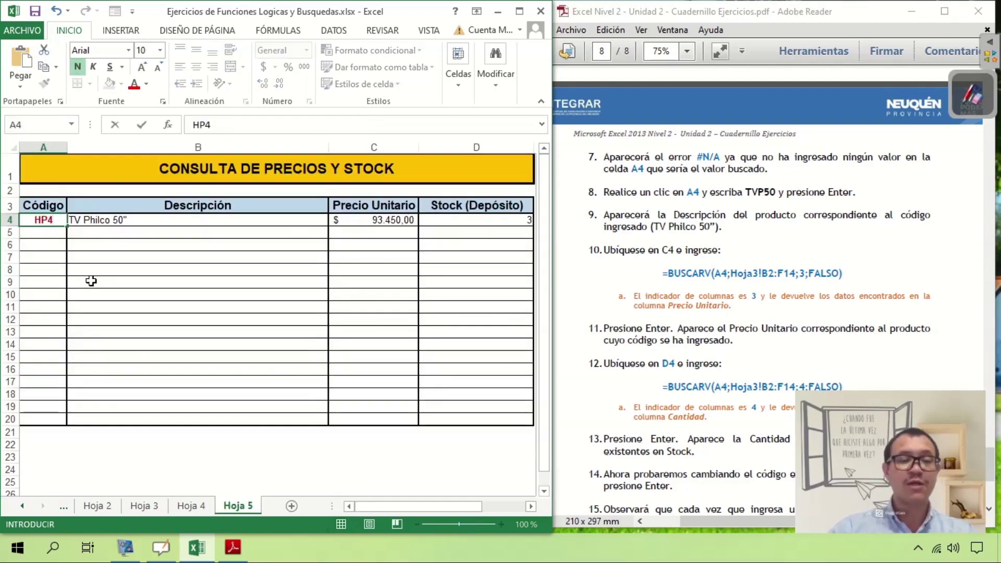
{"action": "key", "text": "Return"}
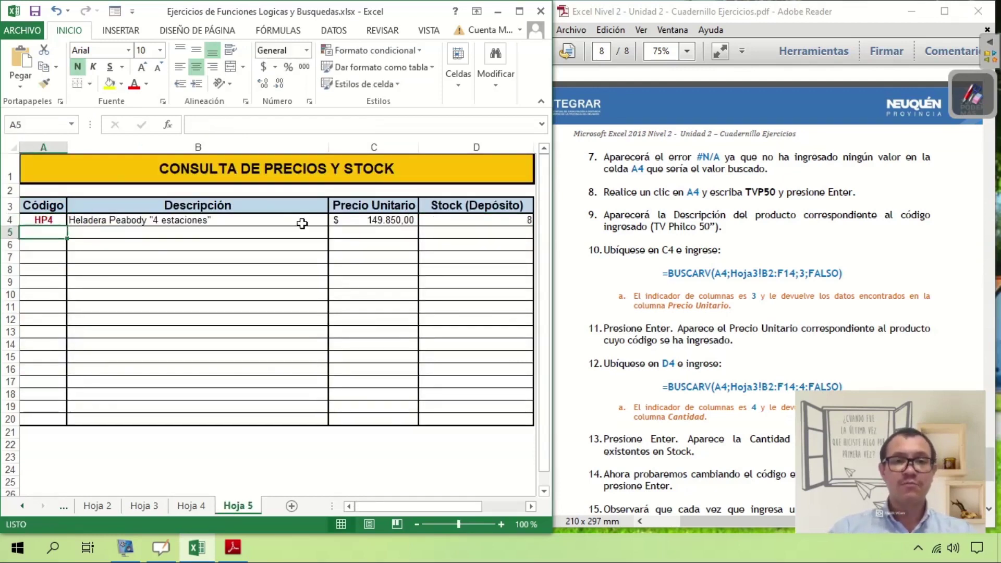
{"action": "left_click_drag", "start_coordinate": [302, 223], "coordinate": [528, 225]}
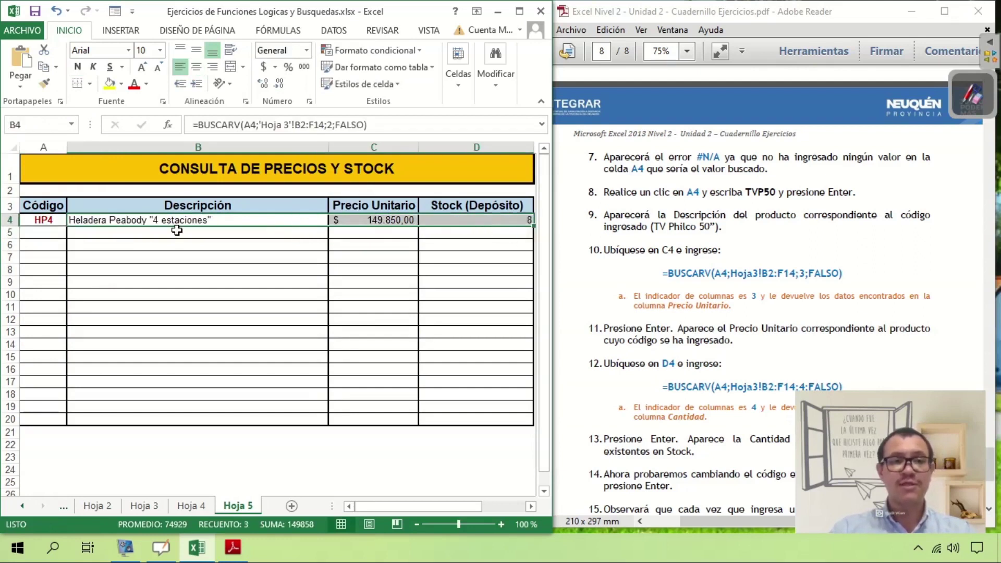
{"action": "left_click", "coordinate": [149, 507]}
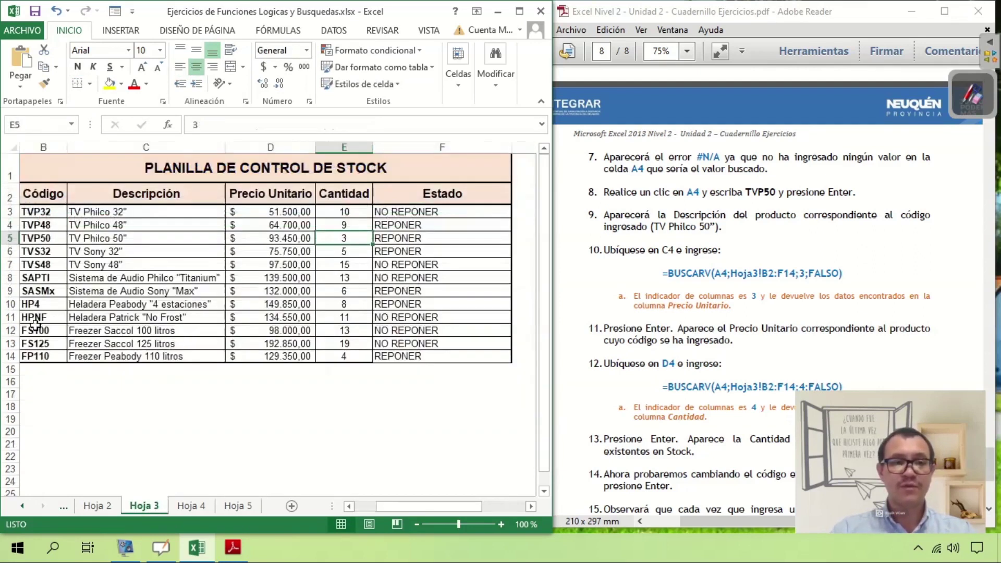
{"action": "left_click", "coordinate": [11, 304]}
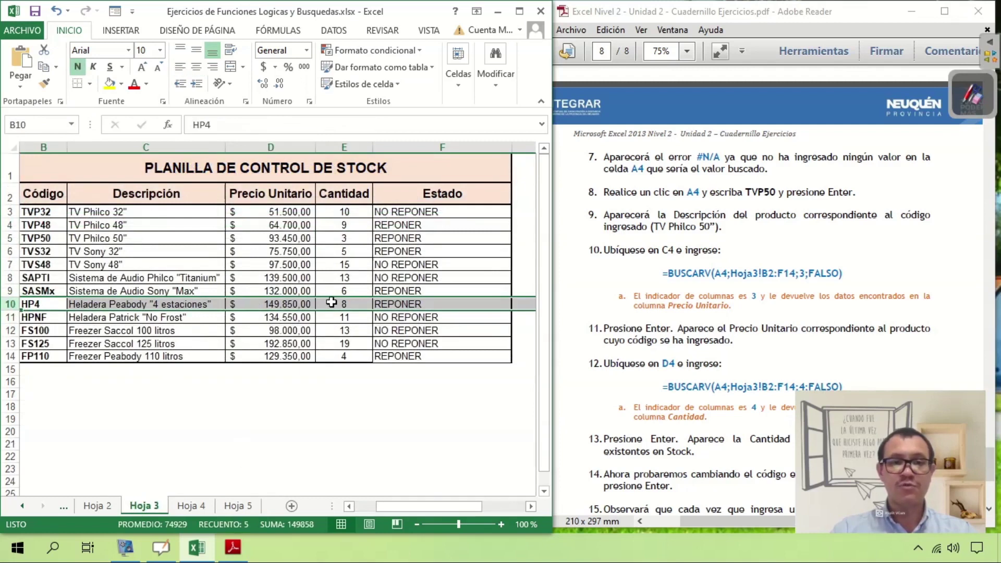
{"action": "left_click", "coordinate": [237, 506]}
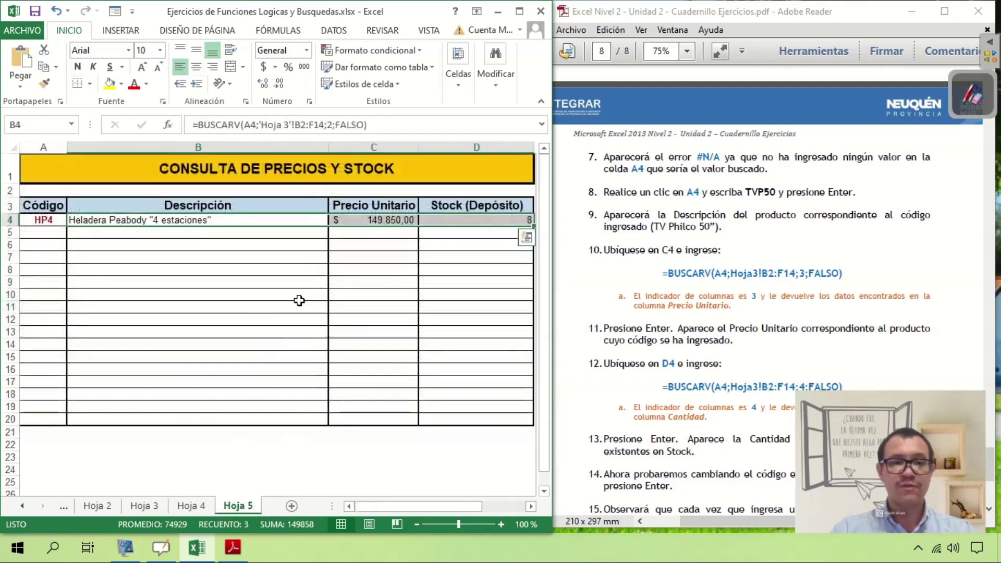
{"action": "left_click", "coordinate": [370, 221]}
{"action": "left_click", "coordinate": [478, 217]}
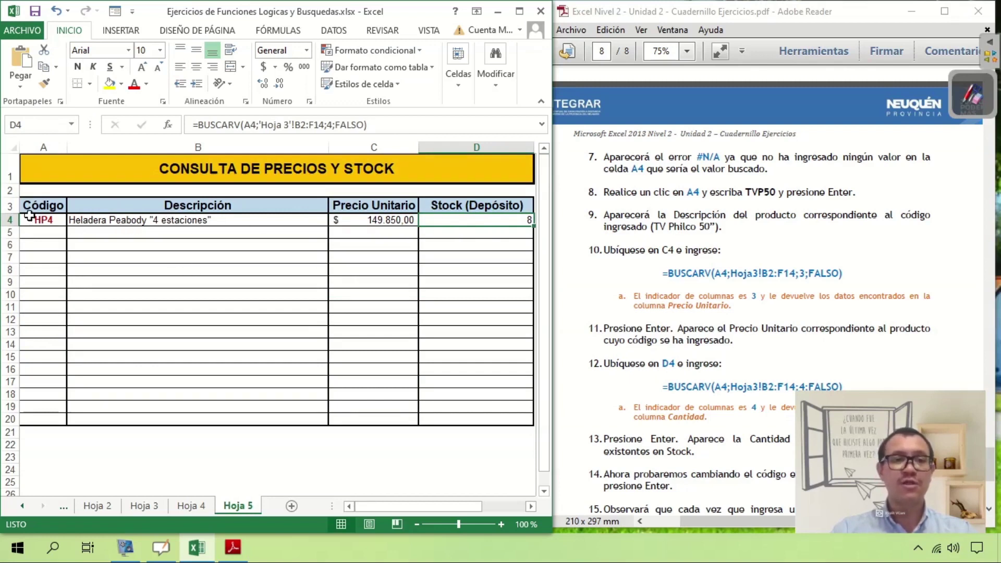
{"action": "left_click", "coordinate": [730, 355]}
{"action": "scroll", "coordinate": [730, 355], "scroll_direction": "down", "scroll_amount": 1}
{"action": "scroll", "coordinate": [725, 313], "scroll_direction": "down", "scroll_amount": 5}
{"action": "scroll", "coordinate": [720, 281], "scroll_direction": "down", "scroll_amount": 1}
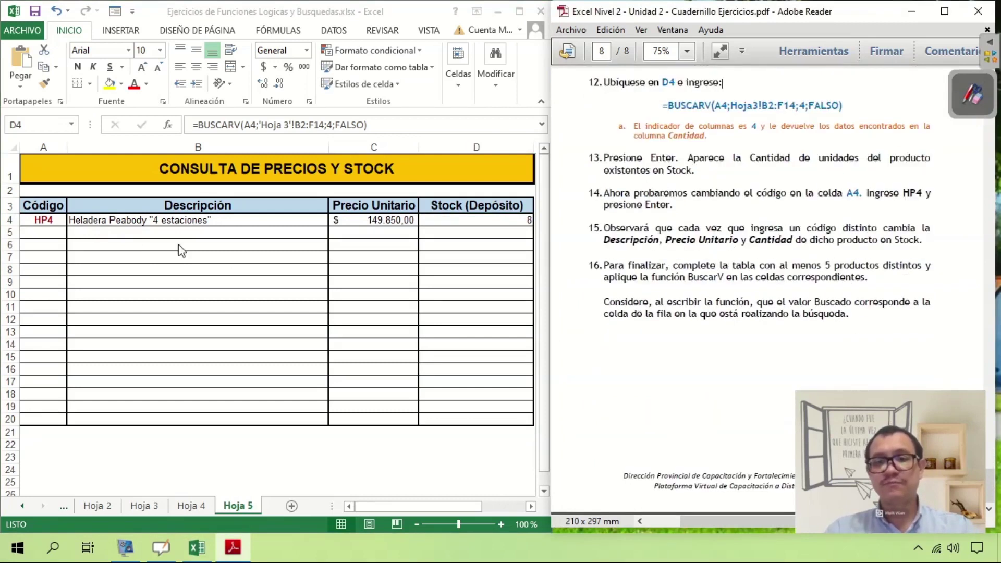
{"action": "left_click", "coordinate": [208, 223]}
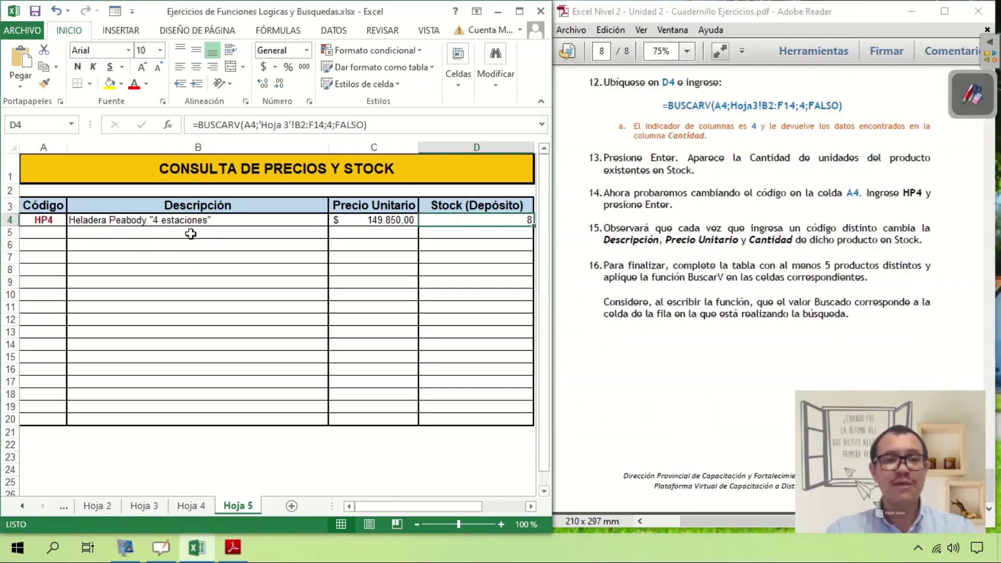
{"action": "left_click", "coordinate": [190, 233]}
{"action": "left_click", "coordinate": [363, 233]}
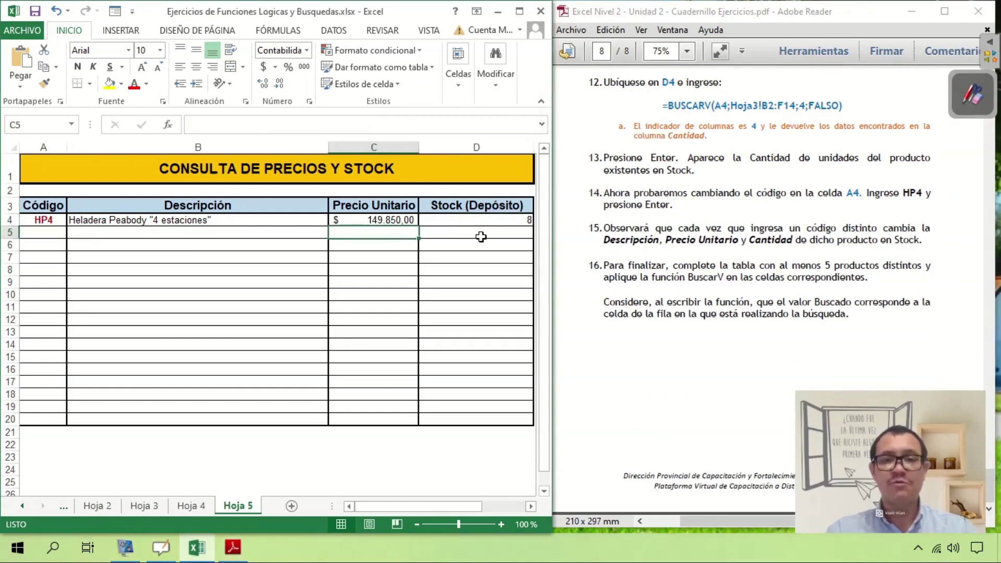
{"action": "left_click_drag", "start_coordinate": [286, 233], "coordinate": [475, 232]}
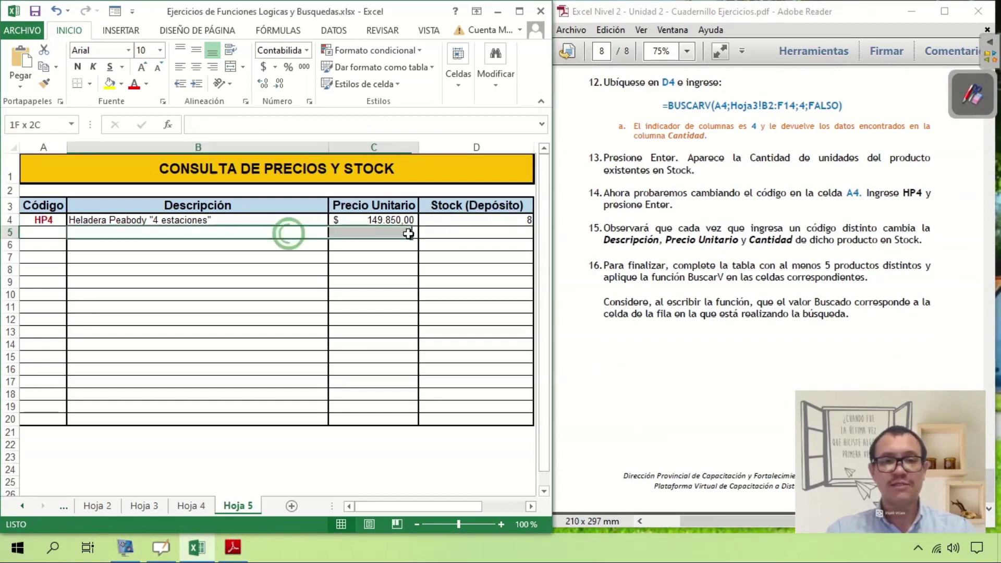
{"action": "left_click", "coordinate": [43, 235]}
{"action": "left_click", "coordinate": [42, 245]}
{"action": "left_click", "coordinate": [42, 258]}
{"action": "left_click", "coordinate": [41, 271]}
{"action": "left_click", "coordinate": [41, 284]}
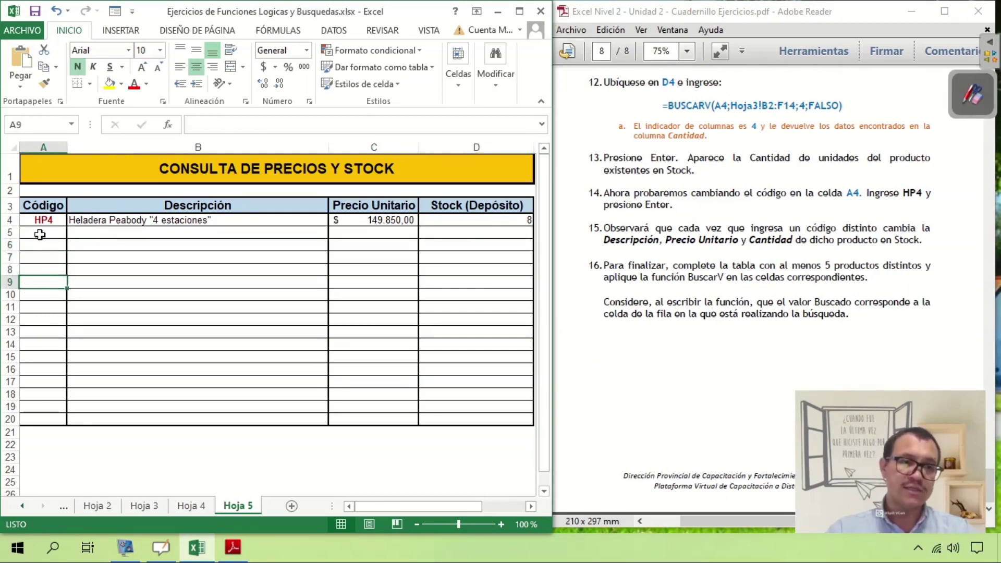